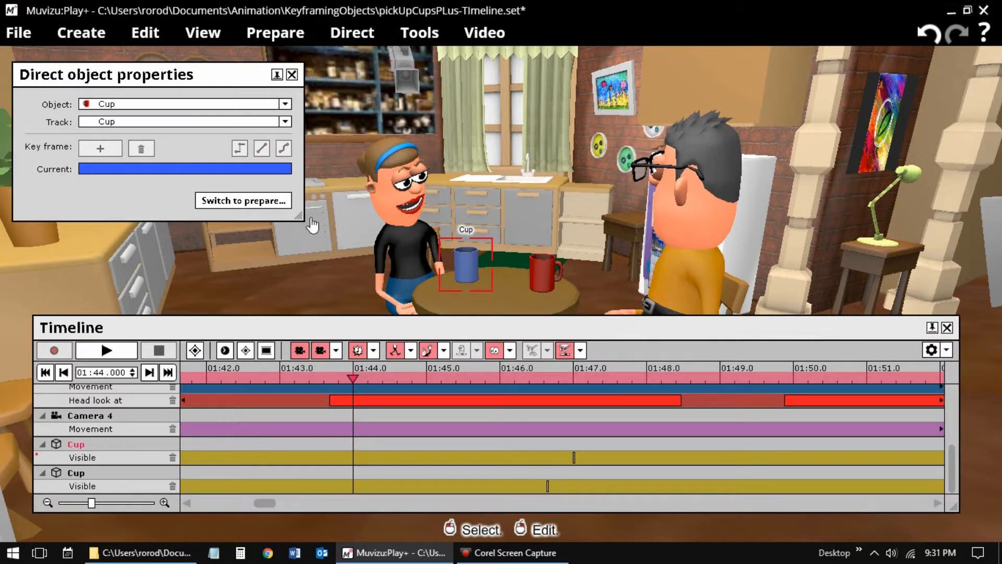
- Switch the blue cup's direct object properties to the Visible track and close the properties
mouse_move(280, 174)
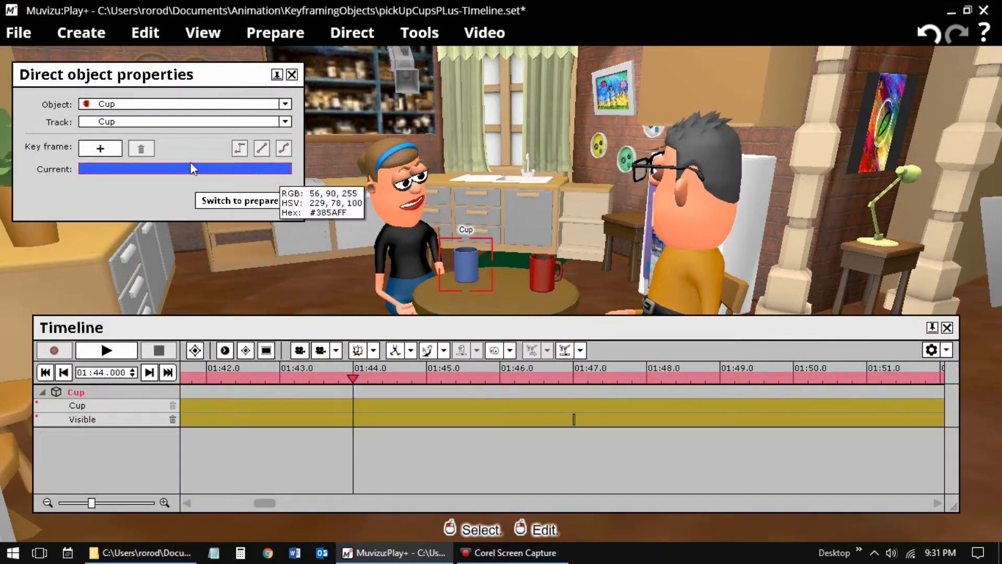
click(144, 123)
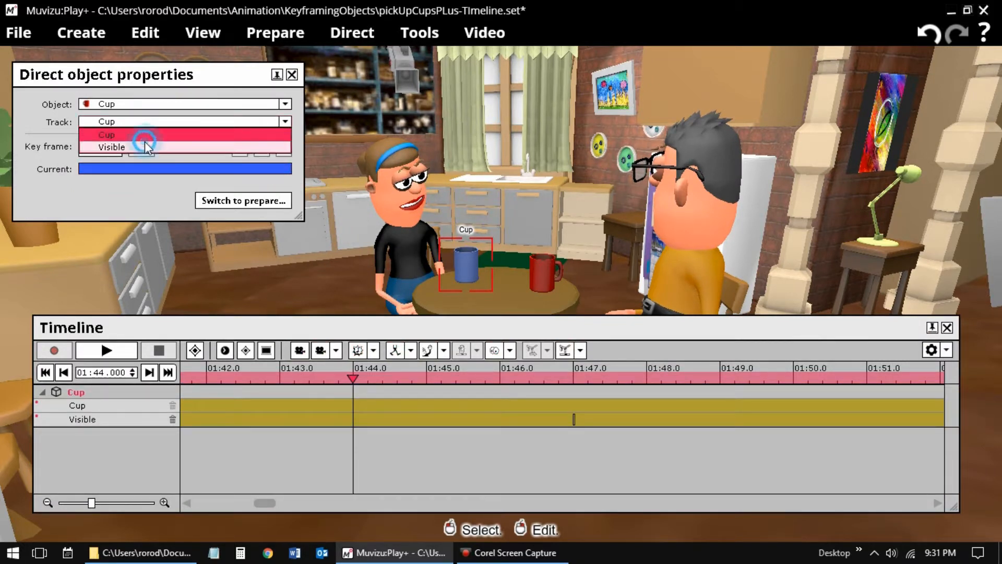
click(145, 146)
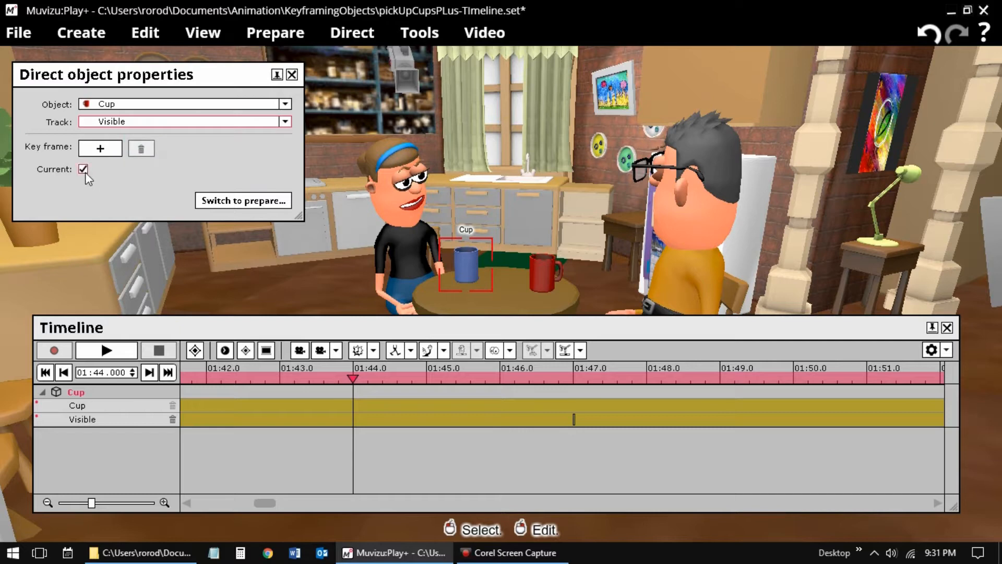
click(292, 75)
- Reopen the timeline and scrub forward from 01:44 past the key frames on the two cups' Visible tracks
click(438, 32)
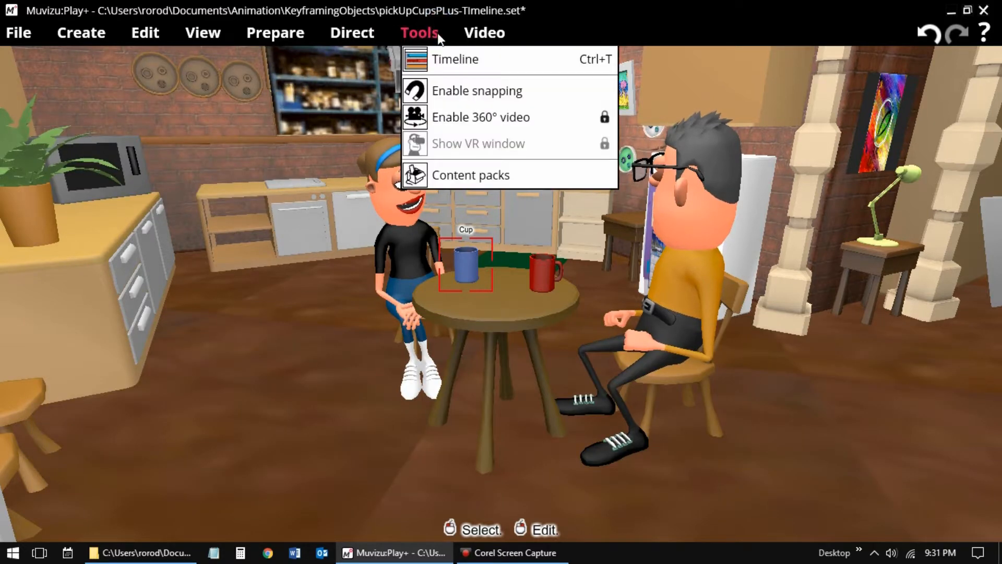
click(437, 61)
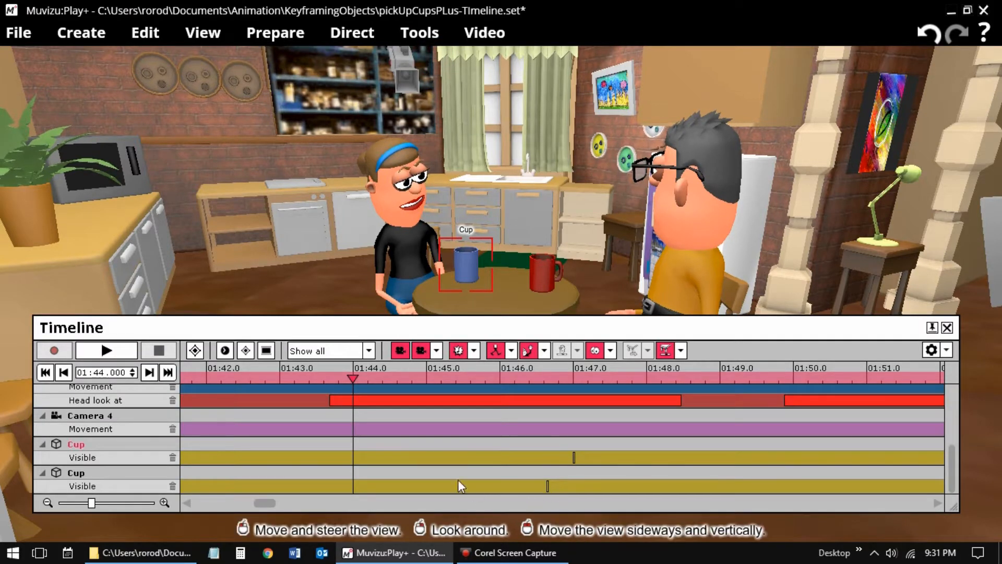
drag(354, 376, 499, 399)
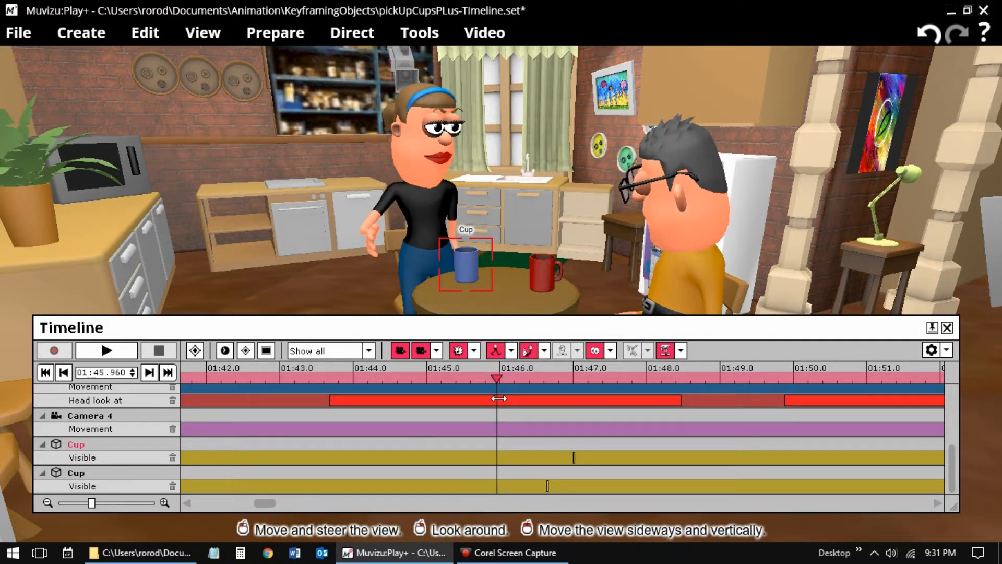
click(329, 292)
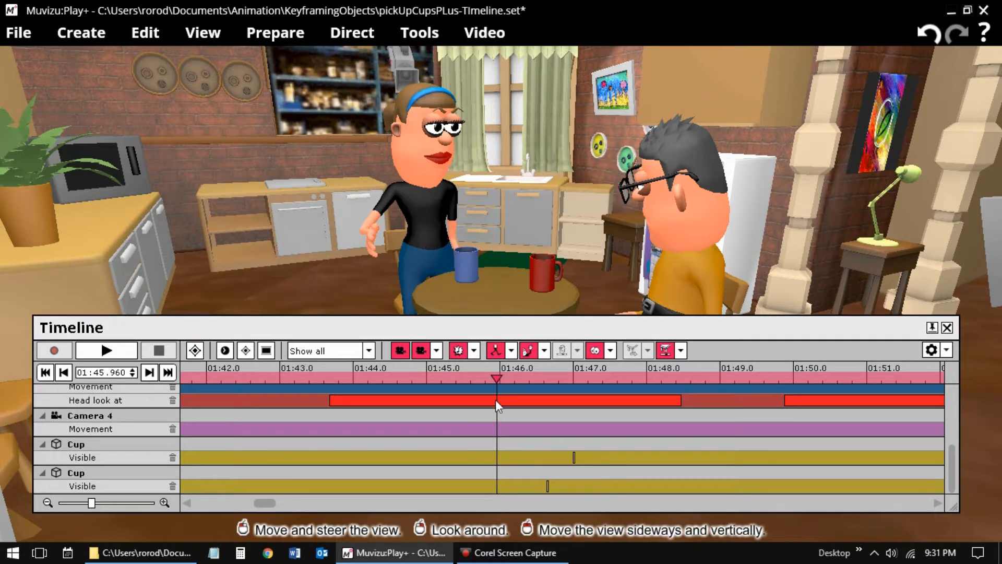
mouse_move(497, 378)
mouse_down()
mouse_move(539, 381)
mouse_move(793, 470)
mouse_move(846, 477)
mouse_move(694, 469)
mouse_up()
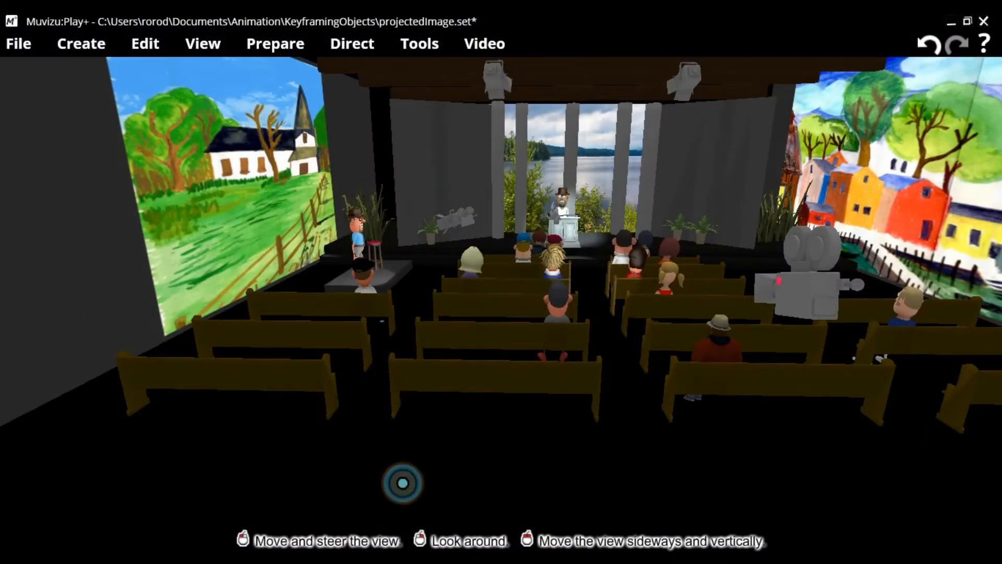
- Select the widescreen behind the podium and list its available tracks in Prepare object properties
drag(403, 483, 590, 340)
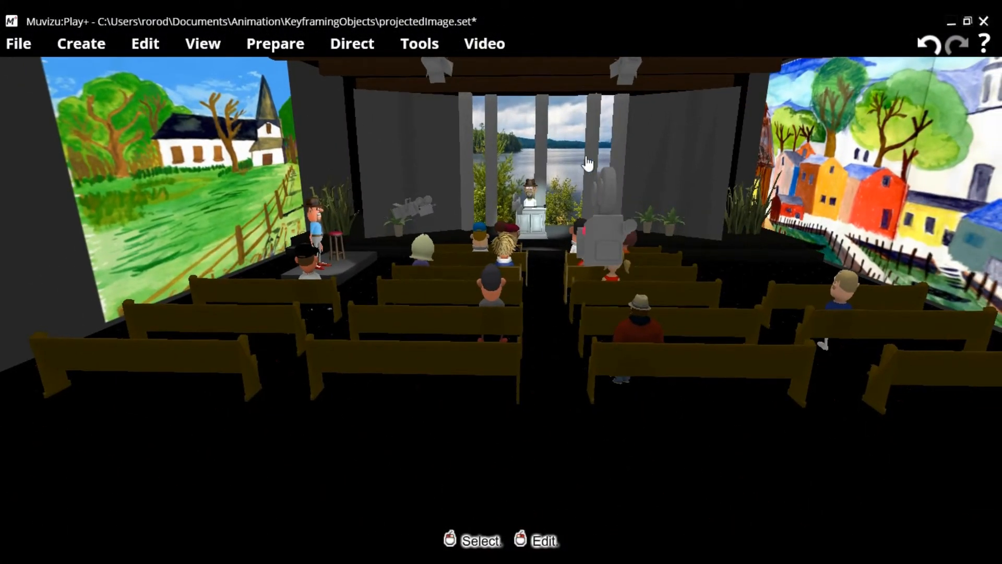
drag(547, 212, 574, 219)
drag(710, 479, 702, 472)
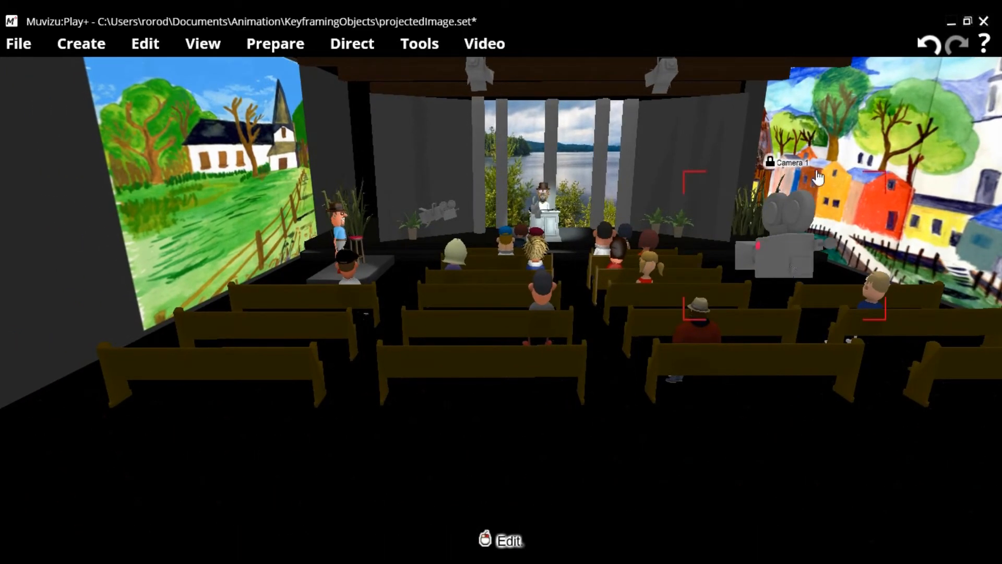
mouse_move(540, 449)
mouse_down()
mouse_move(538, 422)
mouse_move(540, 449)
mouse_up()
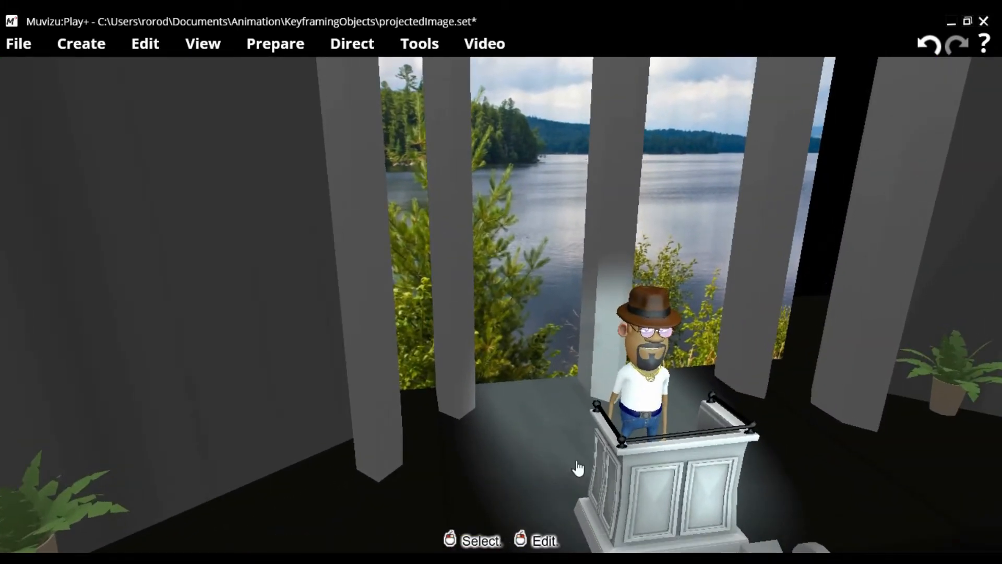
right_drag(546, 460, 548, 347)
click(525, 269)
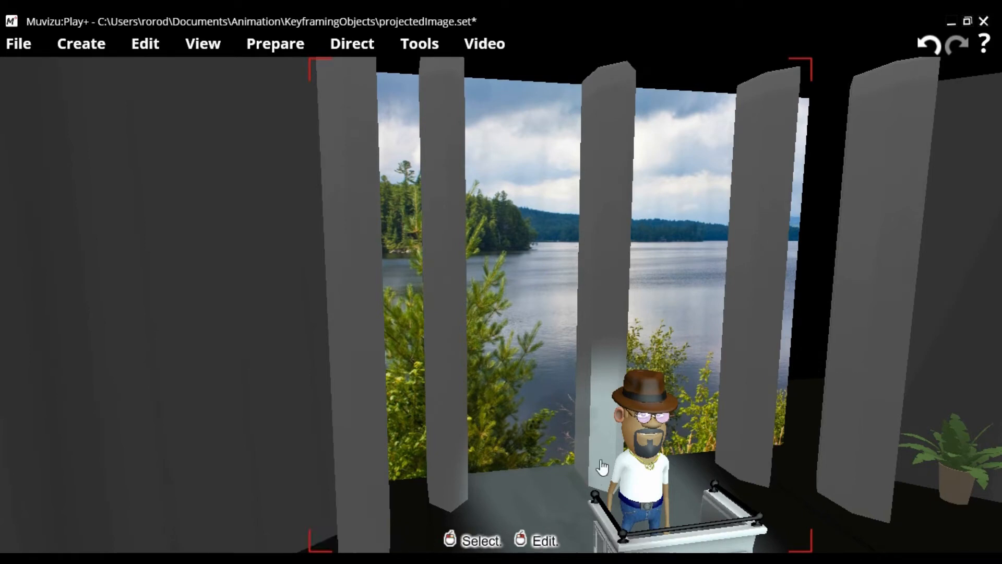
click(263, 44)
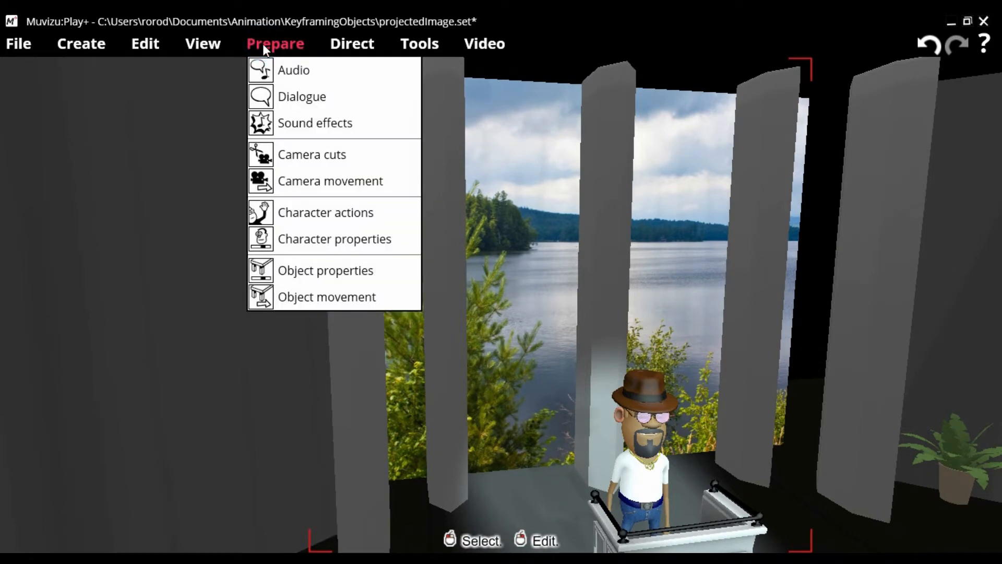
click(299, 268)
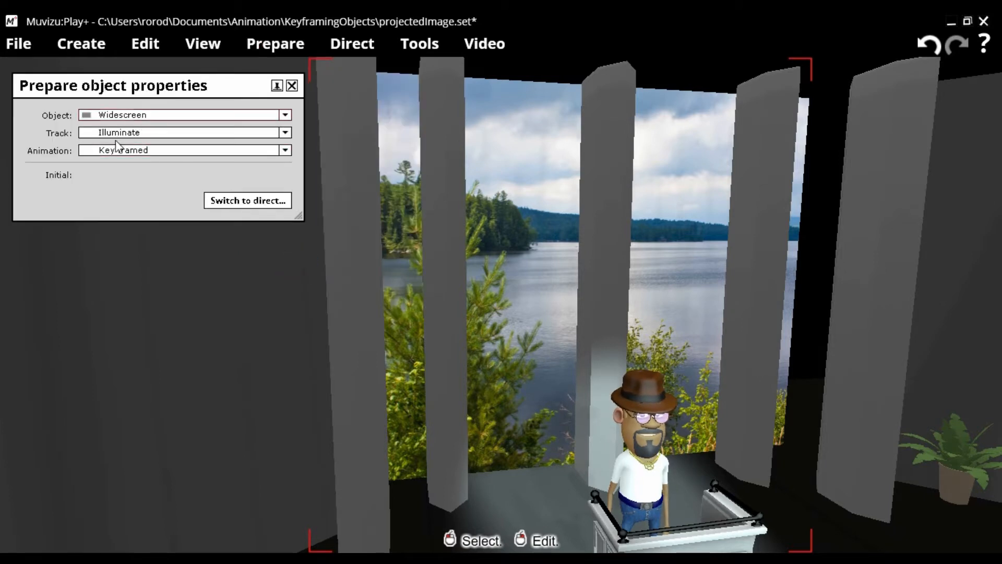
click(285, 134)
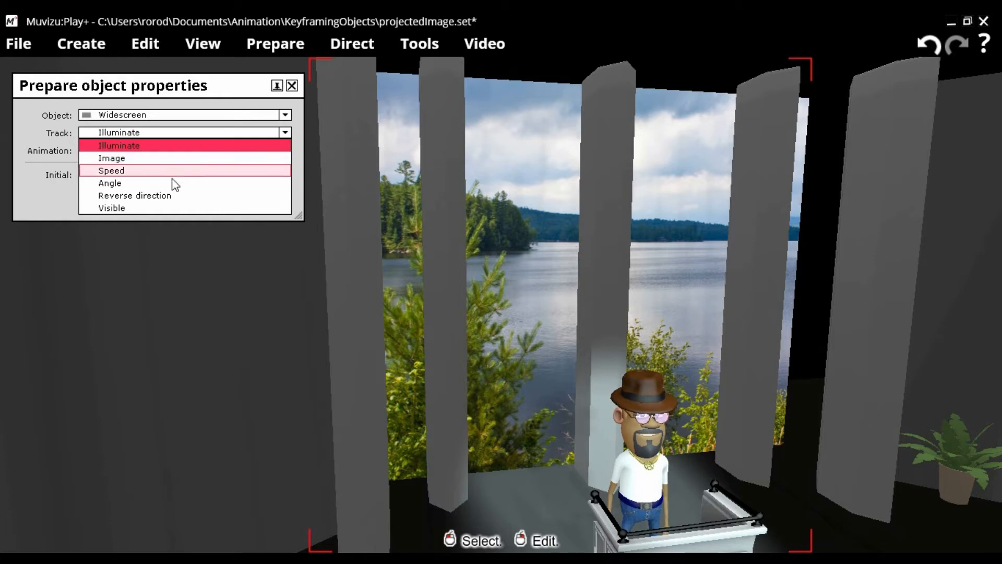
- Close the prepare properties and open Direct object properties for the widescreen
click(348, 44)
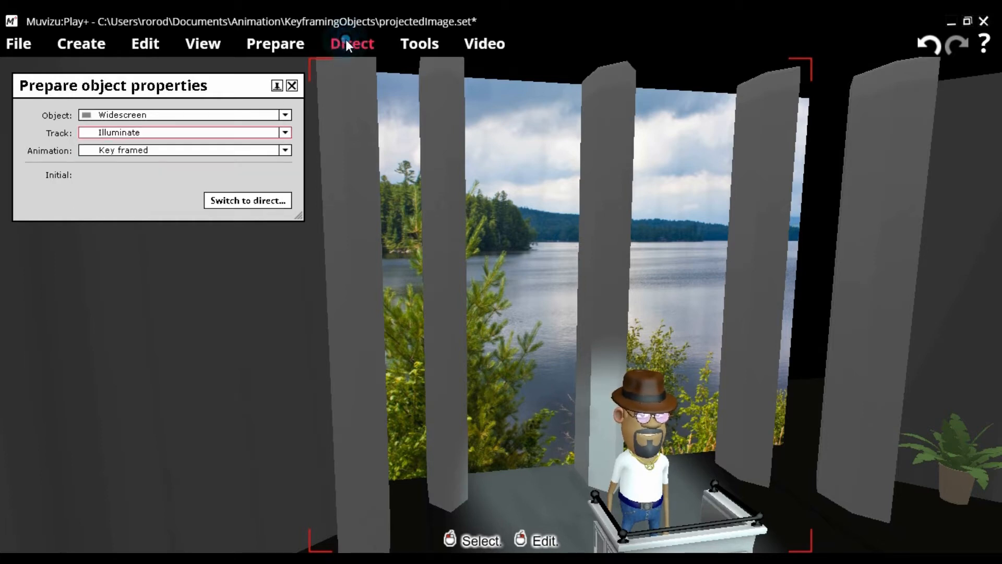
click(292, 85)
click(349, 46)
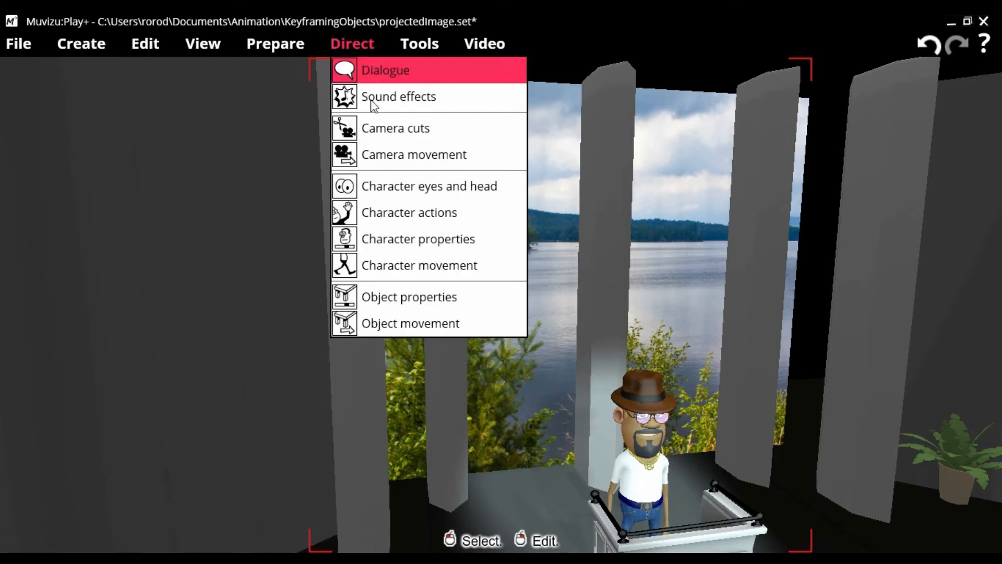
click(421, 297)
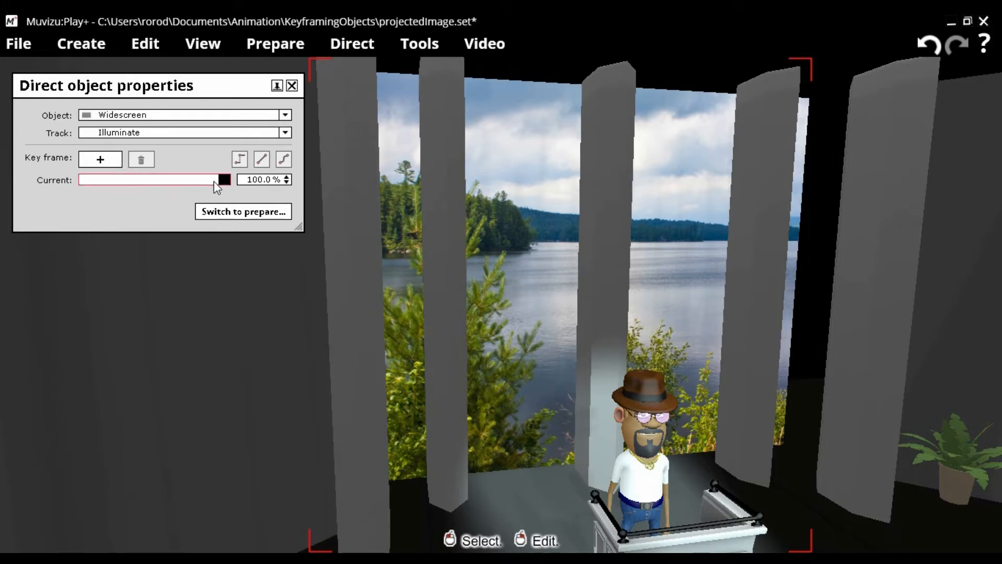
- Try dimming the widescreen's Illuminate value to about 15.3% and return it to 100%
drag(198, 179, 103, 202)
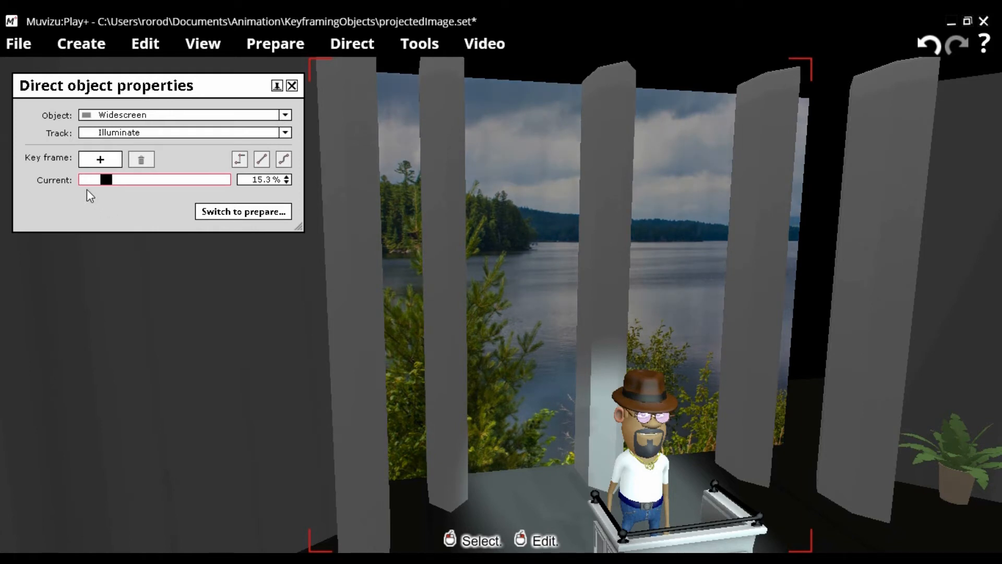
drag(130, 186, 246, 197)
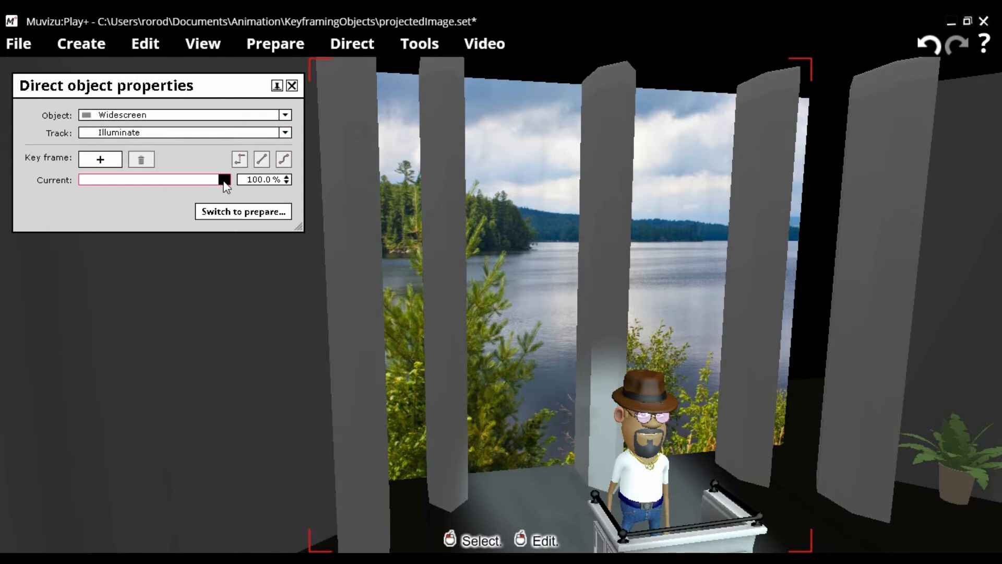
mouse_move(225, 186)
mouse_down()
mouse_move(123, 177)
mouse_move(228, 191)
mouse_up()
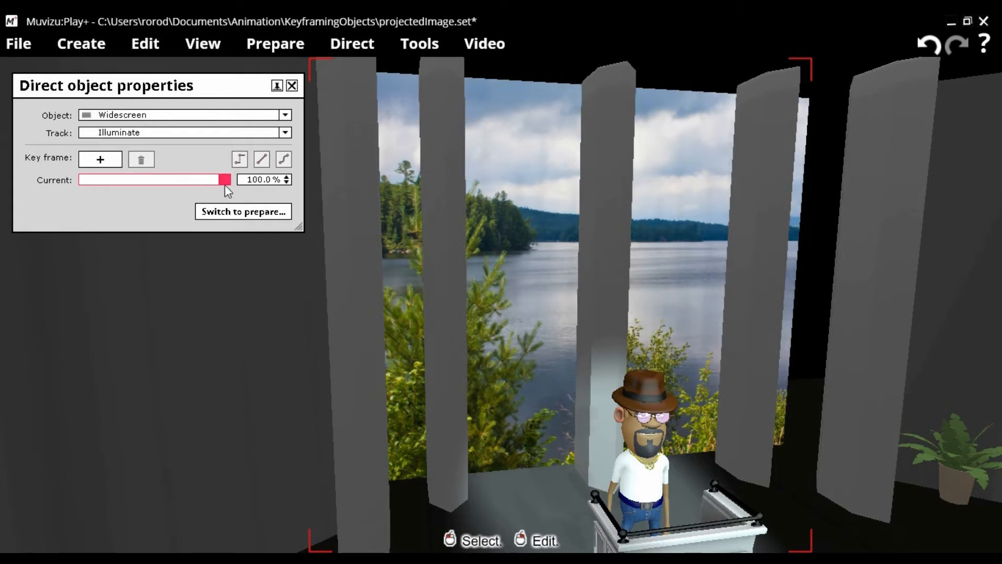
- Switch the widescreen to its Image track and open the texture choices for the current image
click(286, 133)
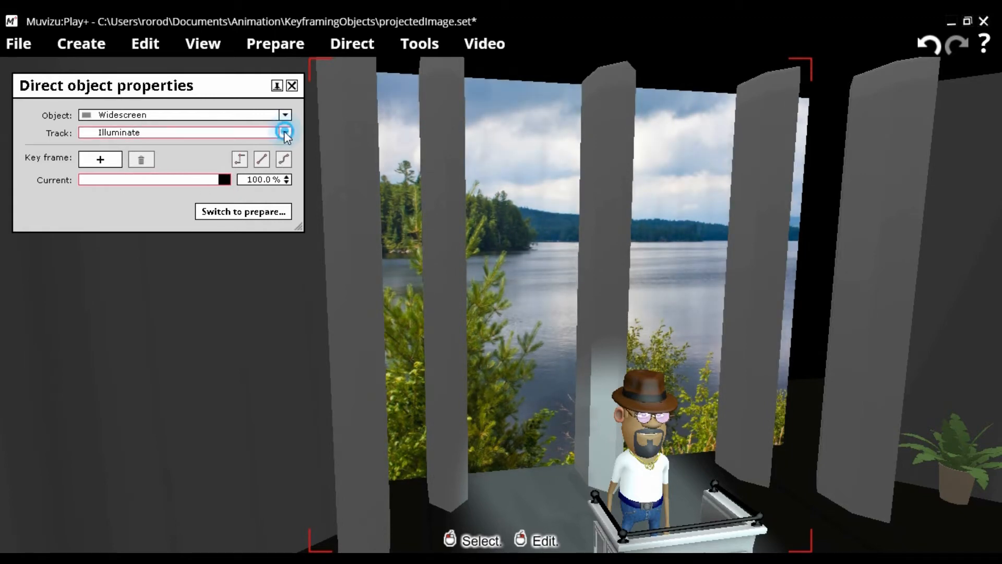
click(185, 158)
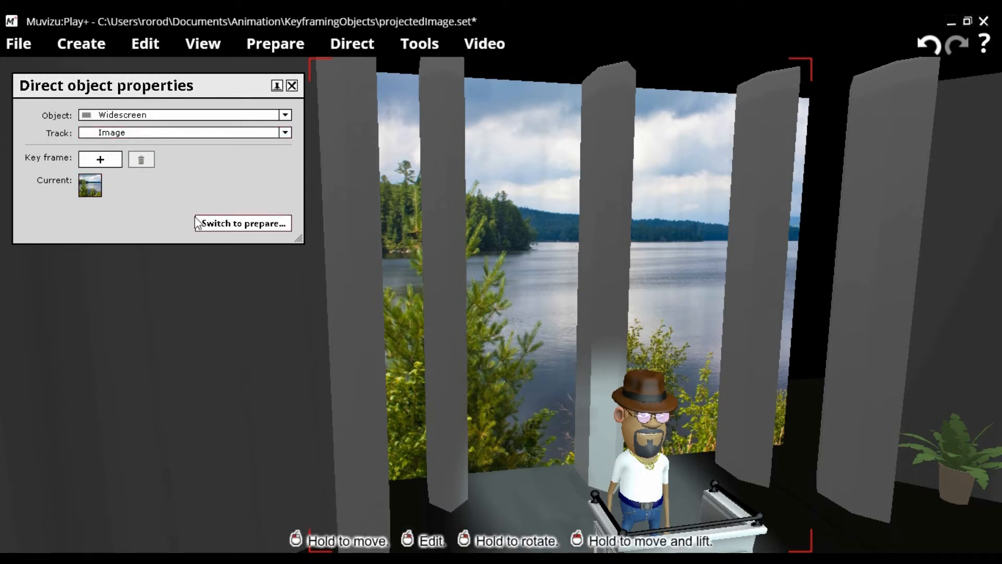
mouse_move(87, 193)
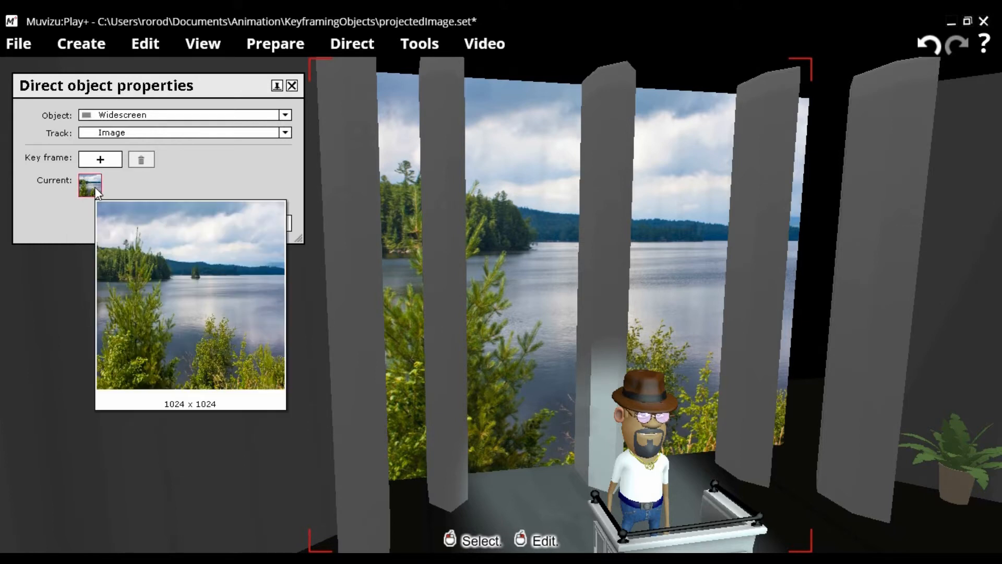
click(90, 186)
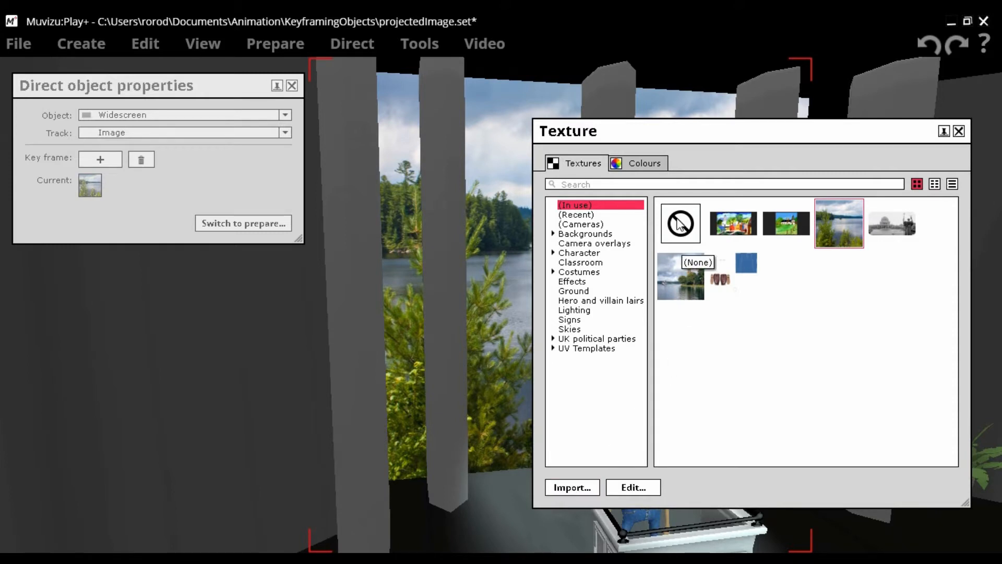
- Try plain colours on the widescreen, including dark green 013800 and pale yellow EEFF87, and restore the lake picture
click(643, 165)
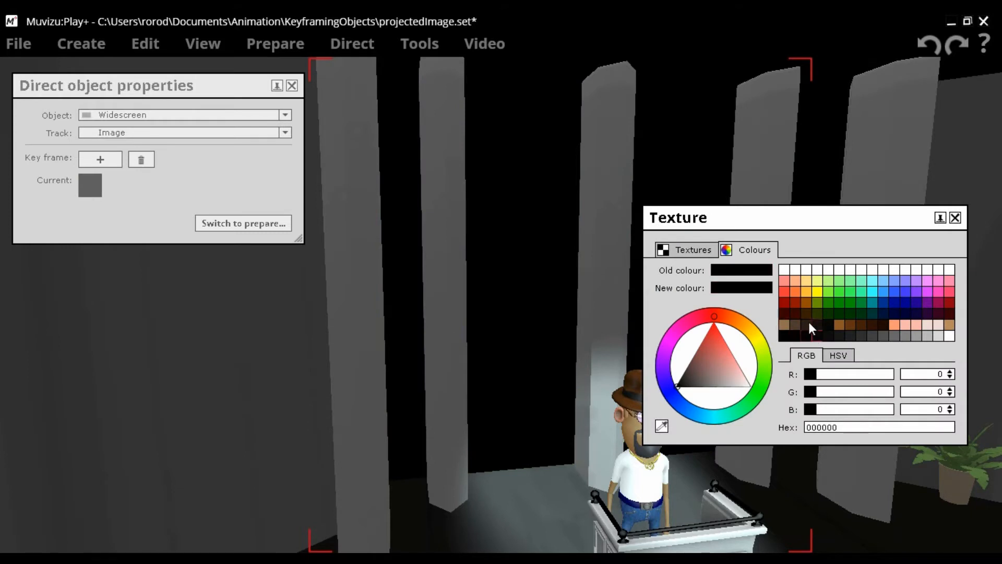
click(841, 309)
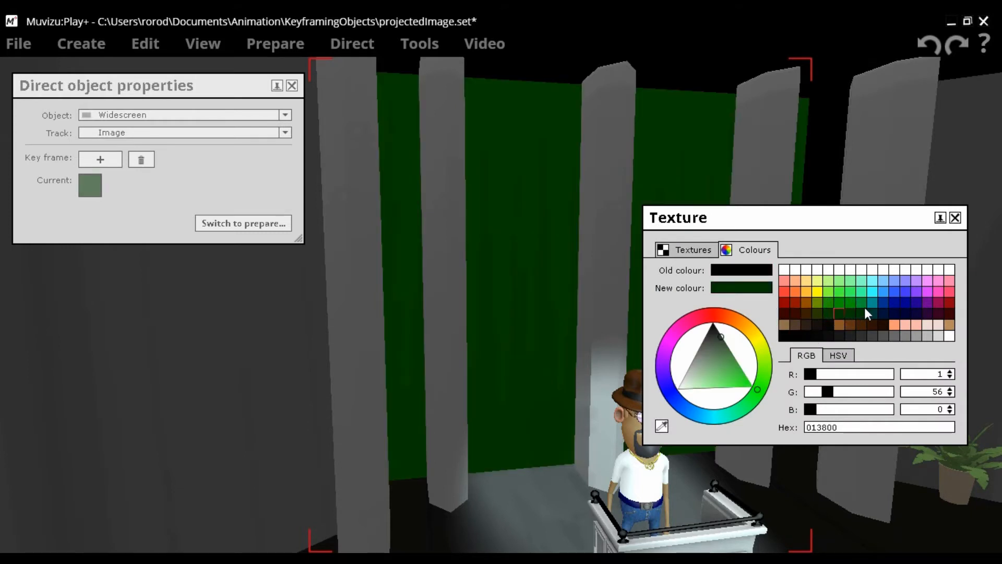
click(872, 303)
click(815, 275)
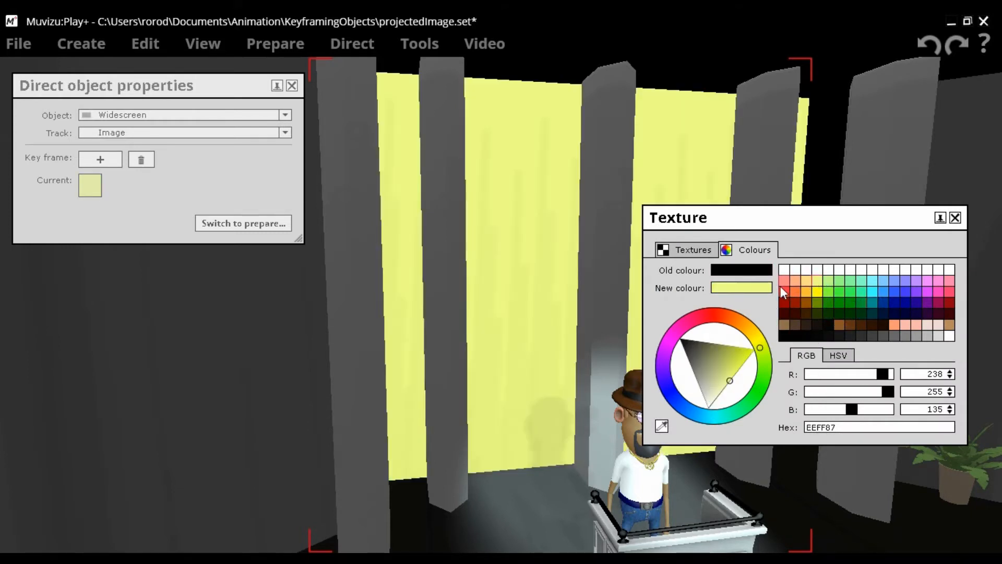
click(684, 244)
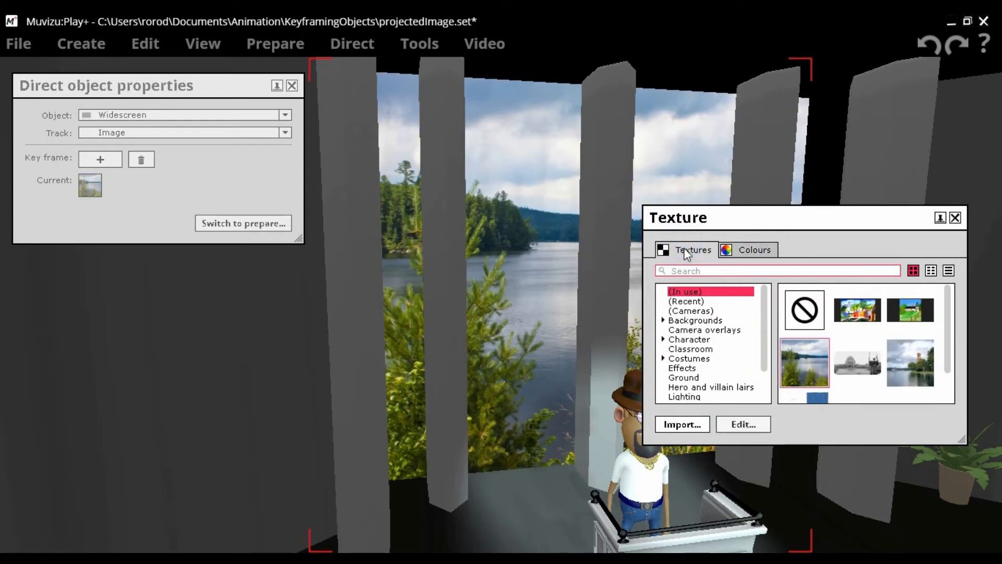
click(956, 218)
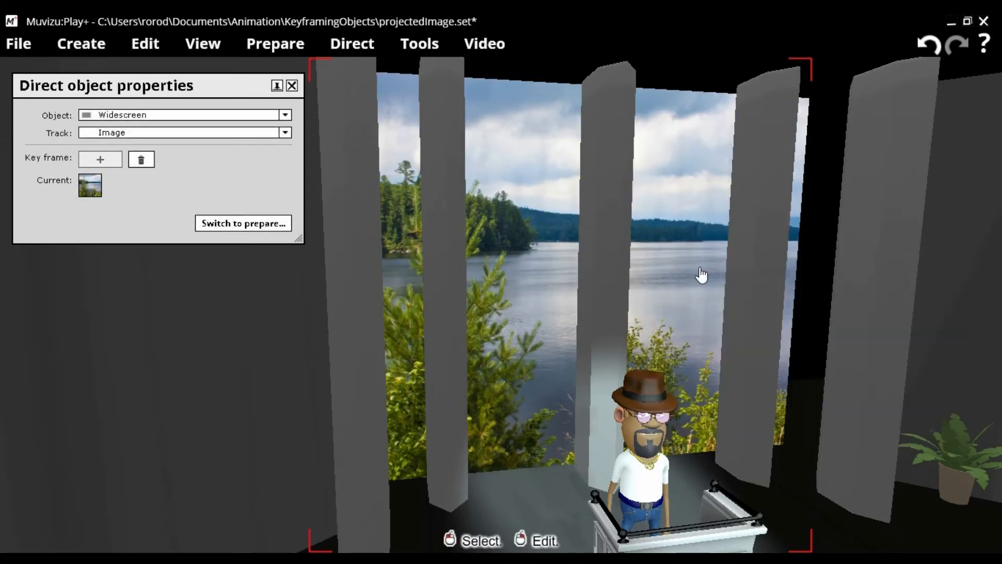
- Check which tracks can be directed for the widescreen and close its direct object properties
click(285, 133)
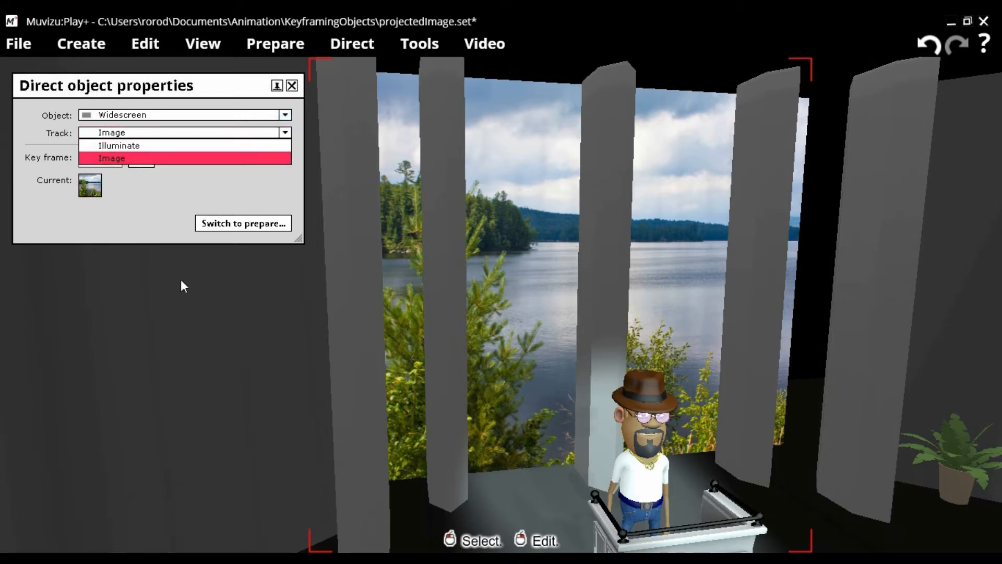
click(172, 294)
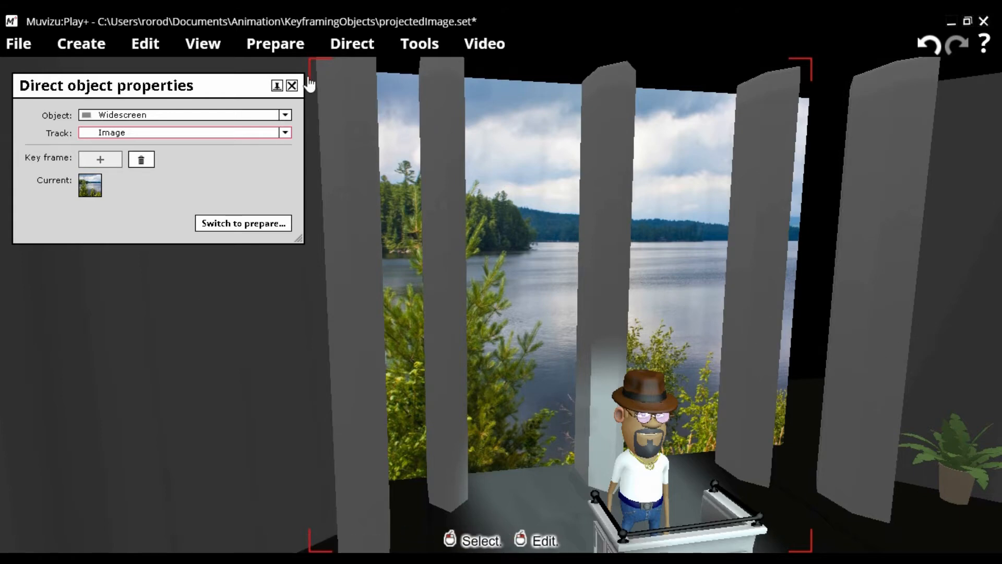
click(292, 86)
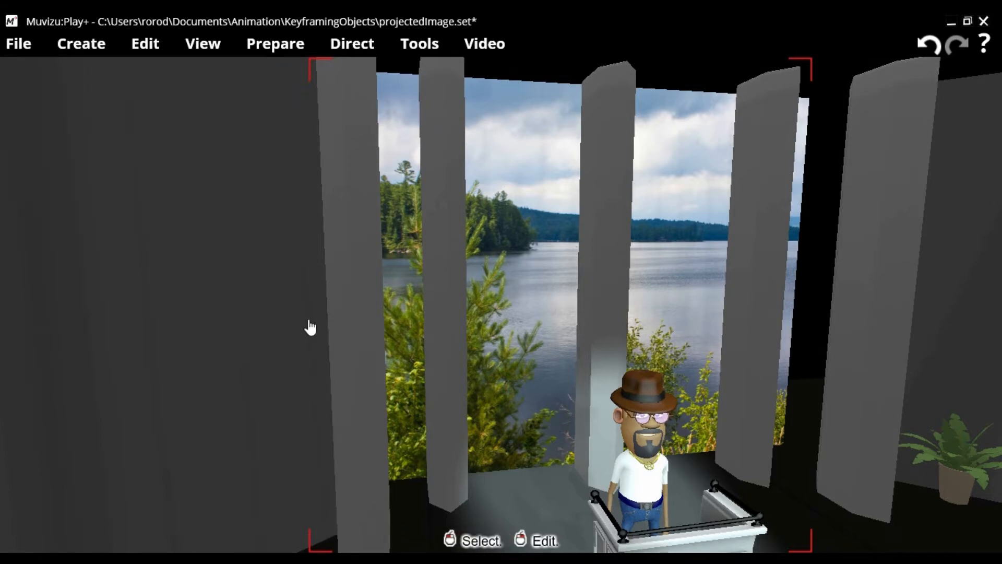
- Open the timeline, shrink it beneath the theatre stage, and bring the Widescreen's Image track into sight
scroll(425, 353, down, 5)
scroll(452, 372, down, 8)
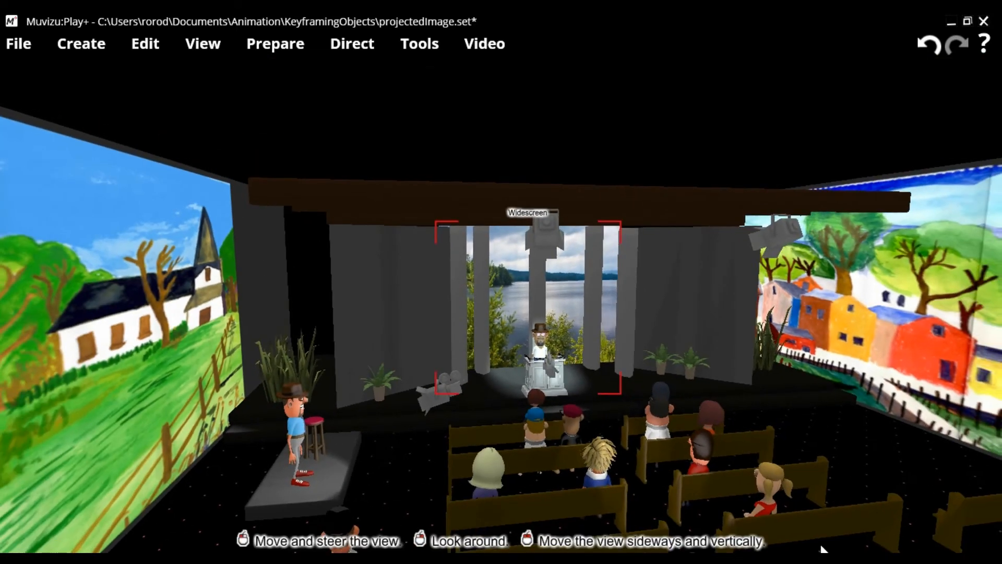
right_drag(832, 449, 832, 455)
middle_drag(832, 455, 835, 516)
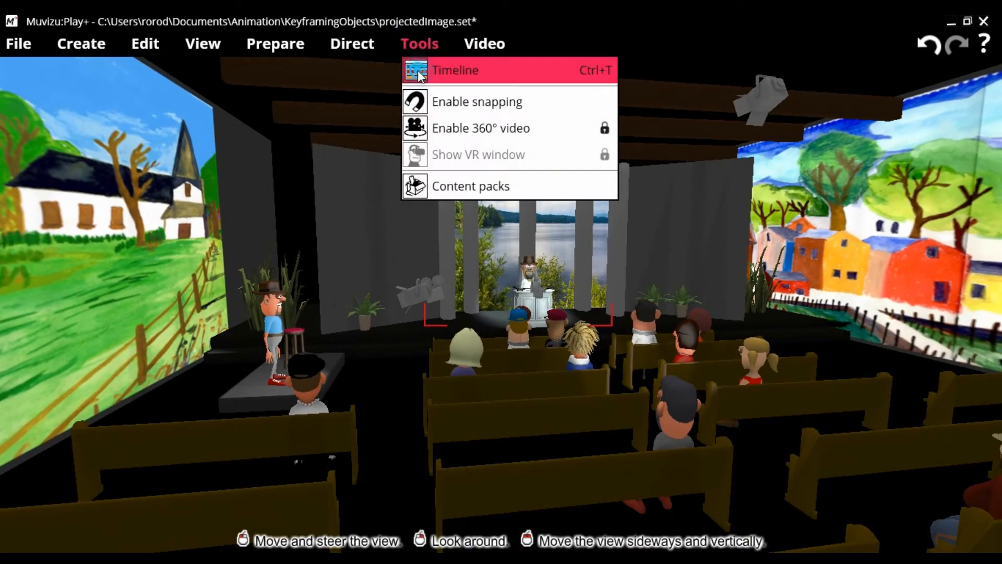
drag(1001, 84, 20, 87)
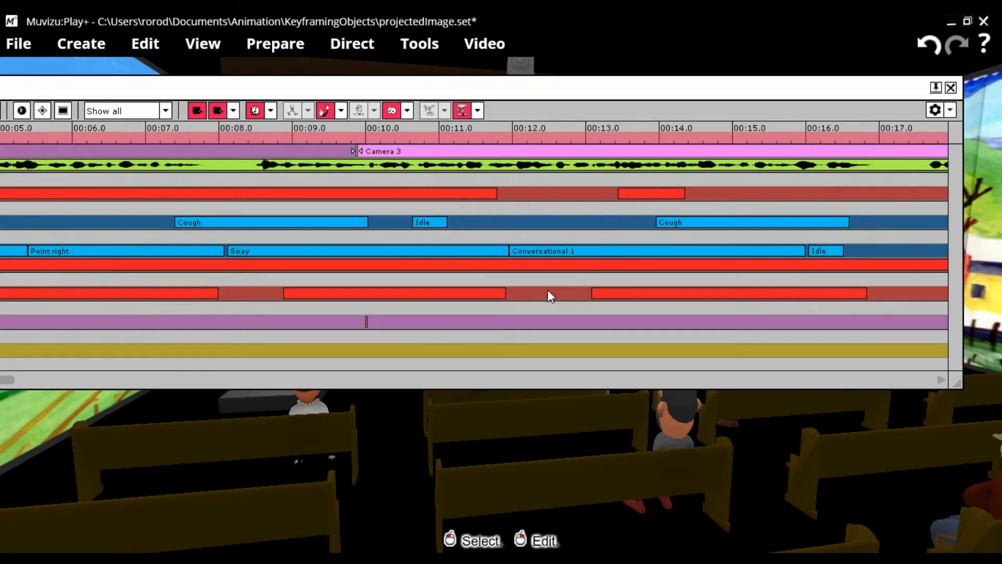
drag(961, 382, 746, 220)
drag(734, 125, 710, 116)
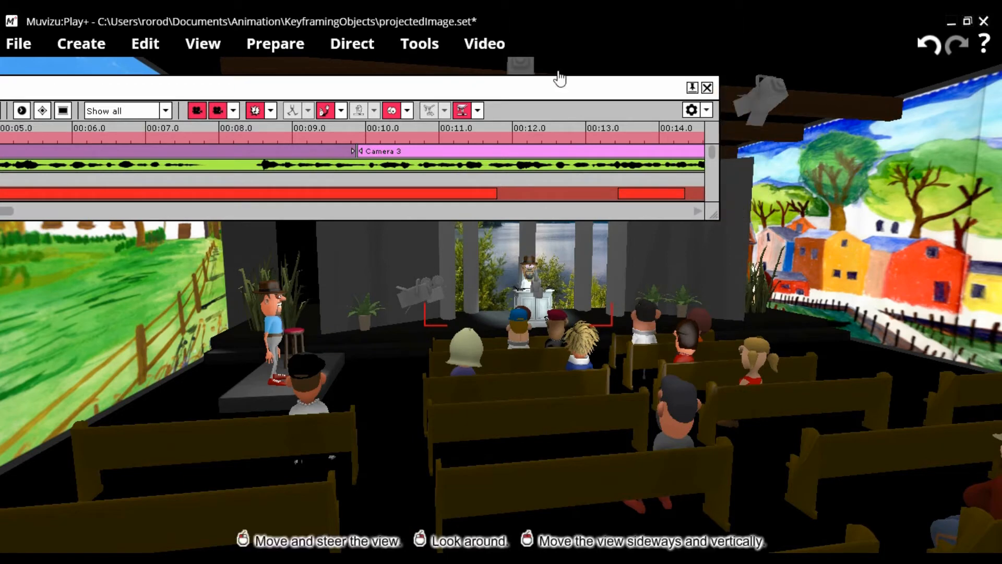
drag(433, 87, 704, 378)
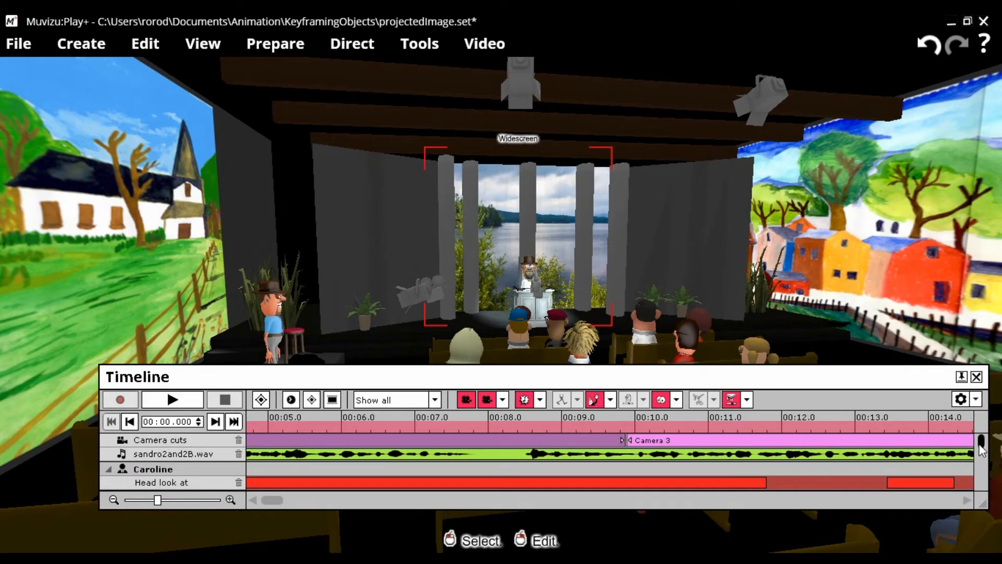
drag(980, 446, 976, 493)
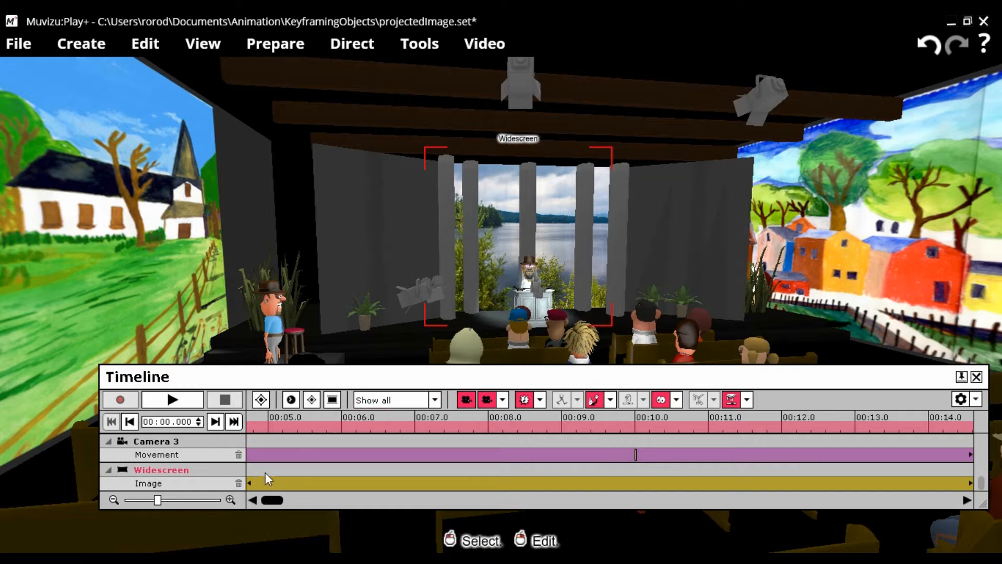
- Scrub the playhead between about 5 and 10 seconds to inspect the widescreen's Image track
click(273, 440)
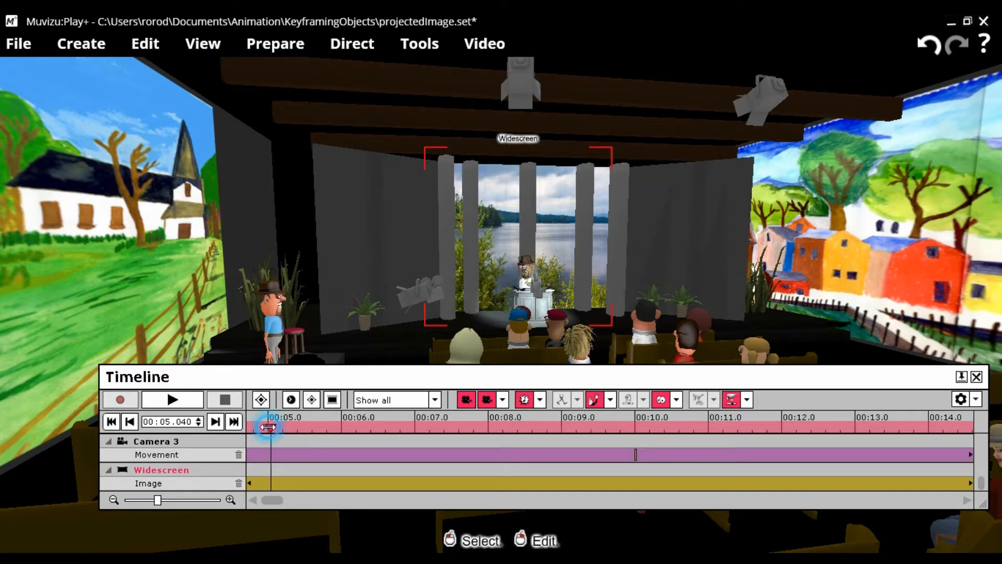
drag(269, 427, 483, 427)
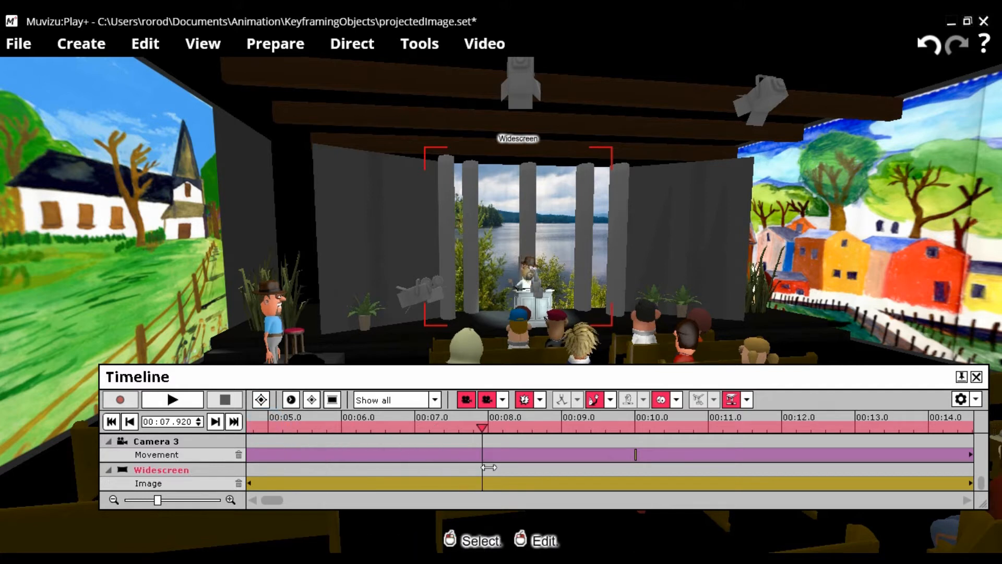
click(653, 457)
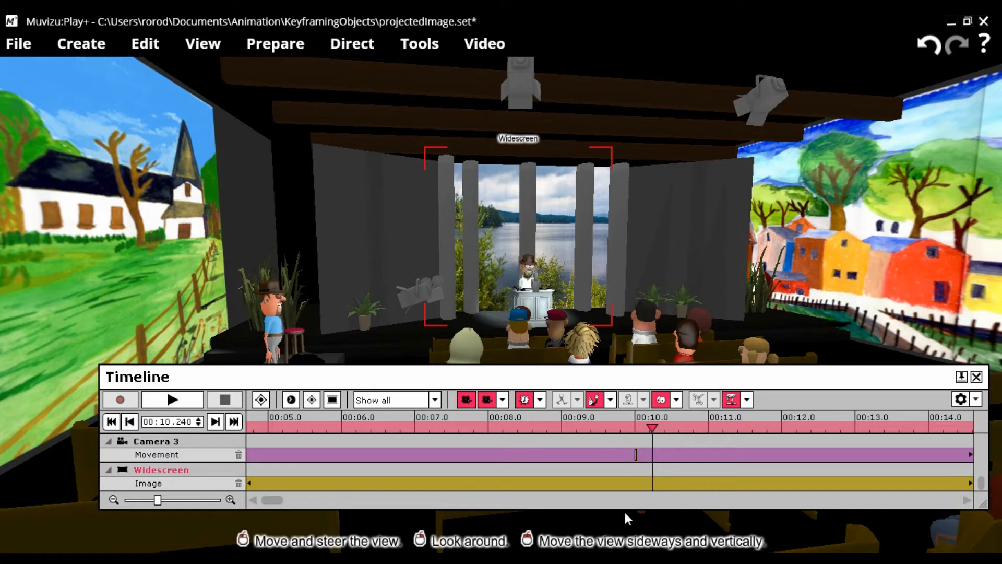
drag(652, 426, 588, 484)
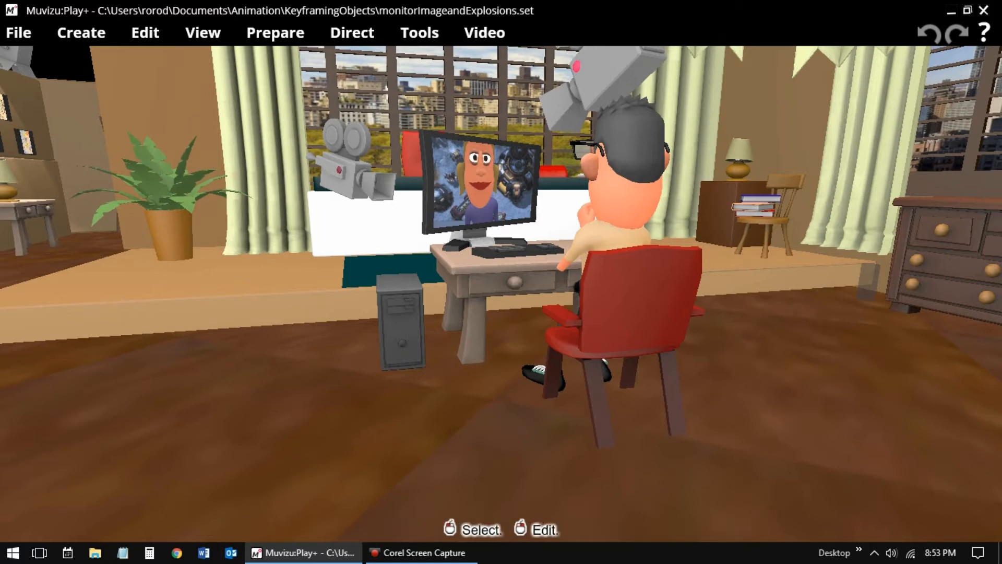
- Enlarge the timeline of monitorImageandExplosions.set, rewind to the start, and examine the monitor's screen image and explosion Trigger keyframes
drag(1001, 200, 281, 65)
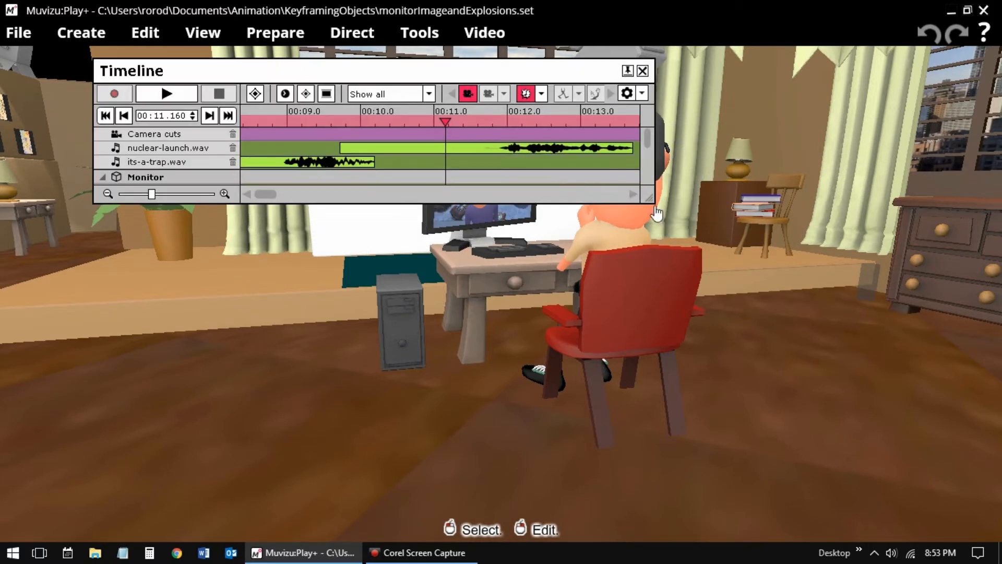
drag(650, 197, 954, 406)
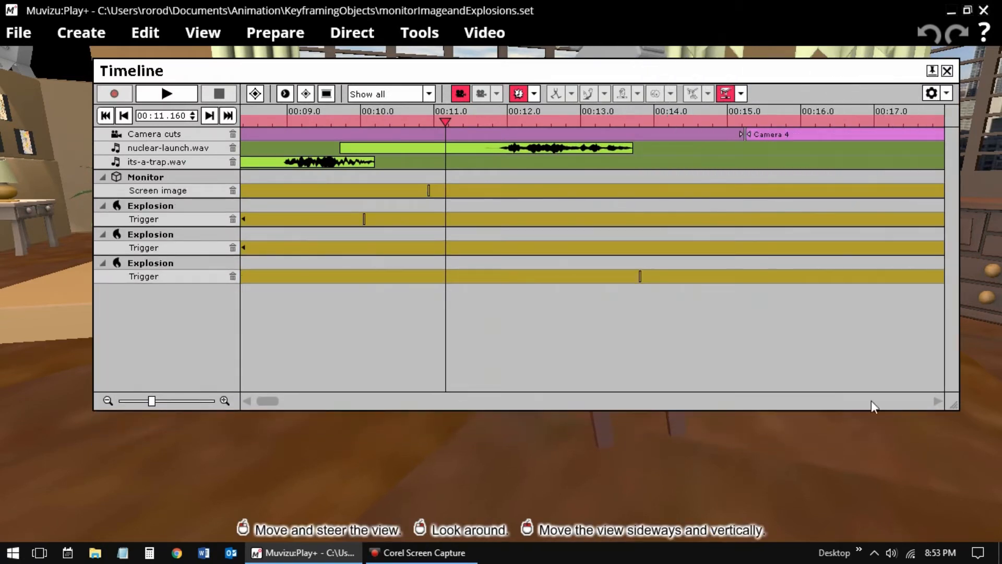
click(105, 117)
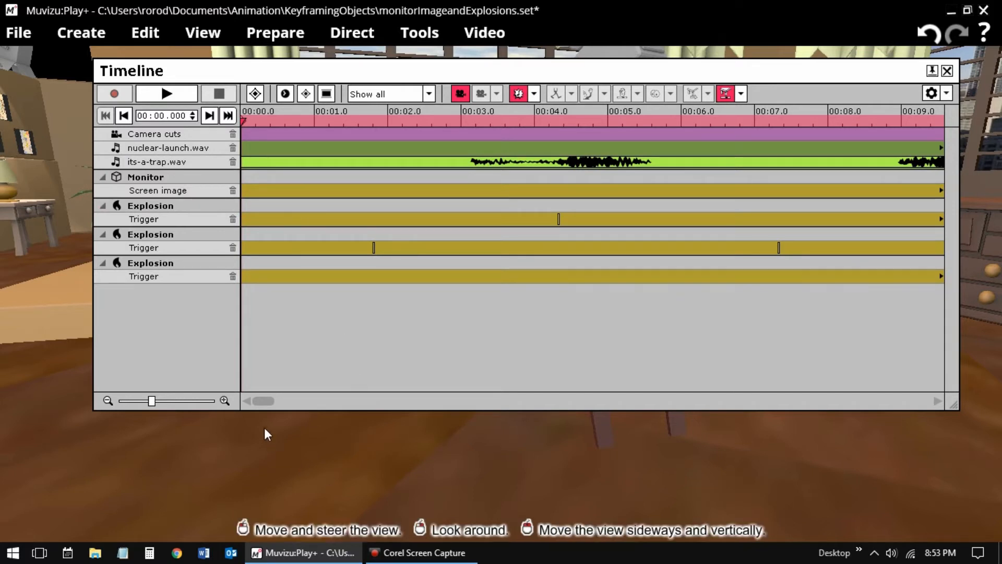
drag(265, 401, 269, 401)
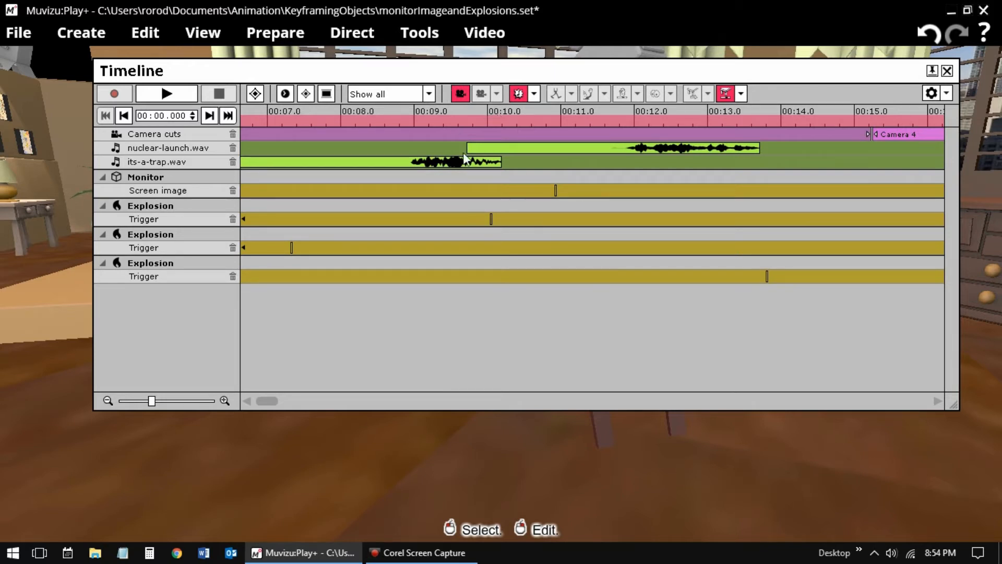
drag(544, 71, 512, 81)
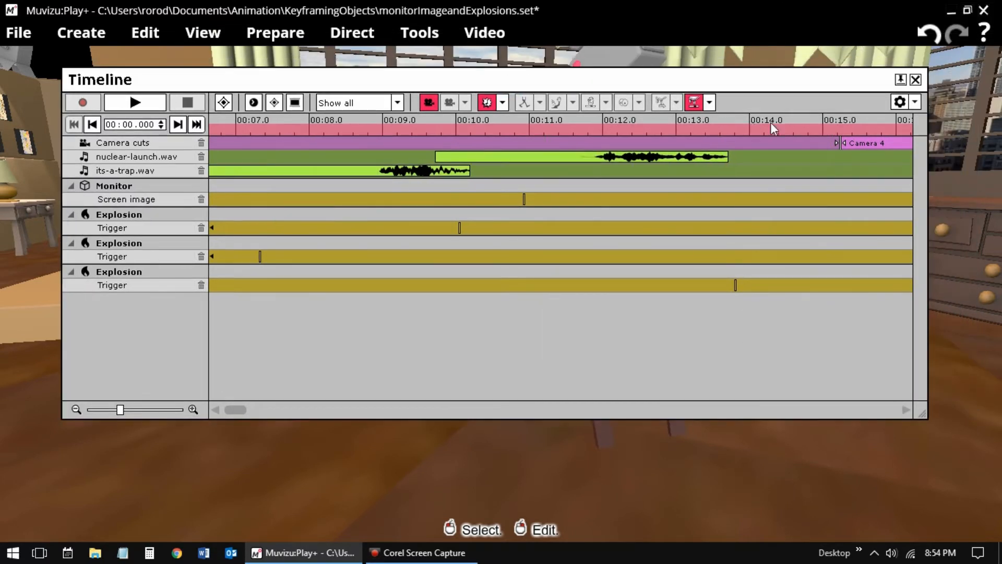
- Shrink the timeline, move it out of the way, and select an explosion object in front of the game-image backdrop
drag(921, 412, 758, 210)
drag(585, 82, 1001, 60)
right_drag(193, 364, 368, 242)
right_drag(188, 371, 297, 367)
drag(298, 368, 628, 88)
drag(365, 386, 320, 374)
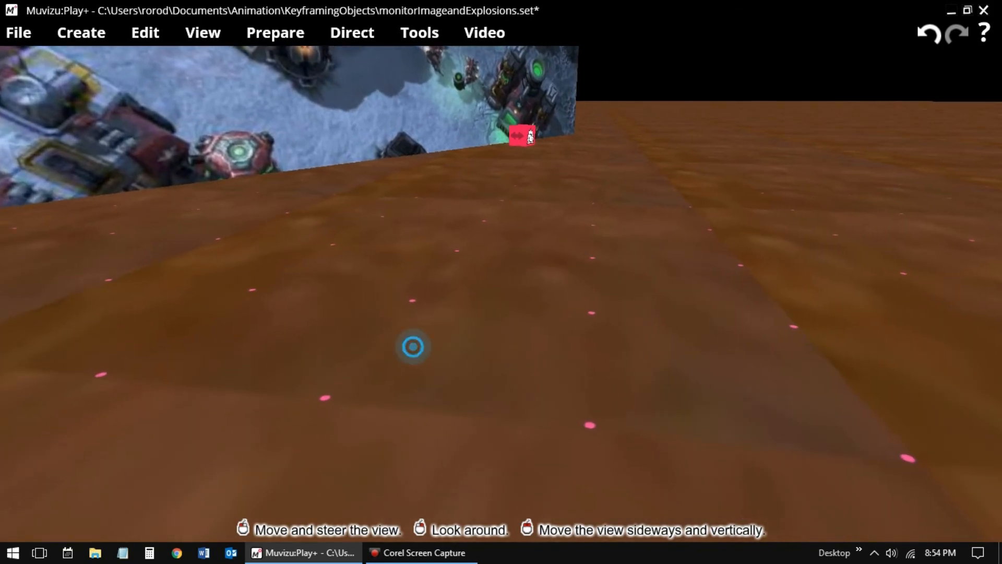
mouse_move(412, 347)
right_down()
mouse_move(449, 347)
mouse_move(403, 354)
right_up()
drag(402, 353, 333, 378)
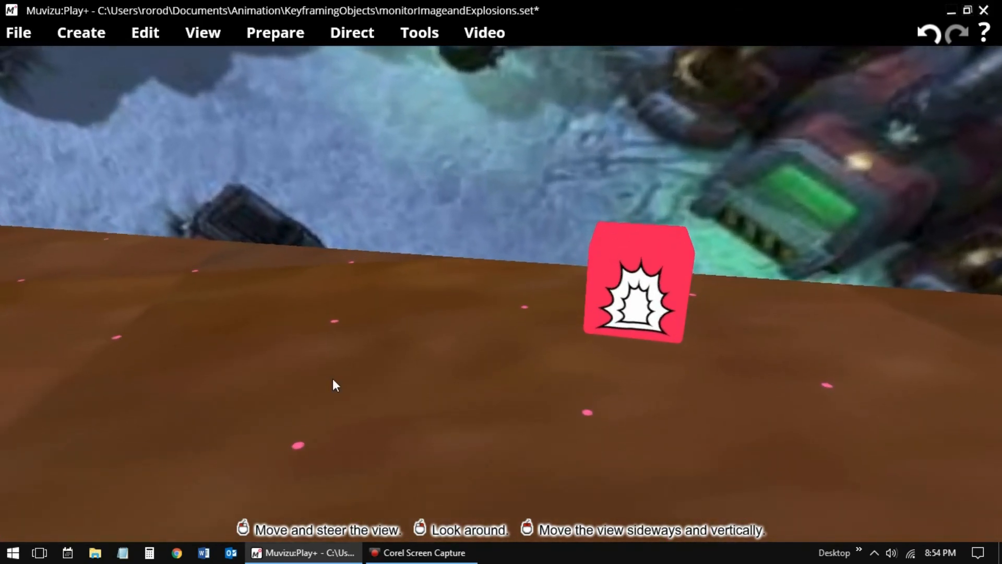
click(606, 287)
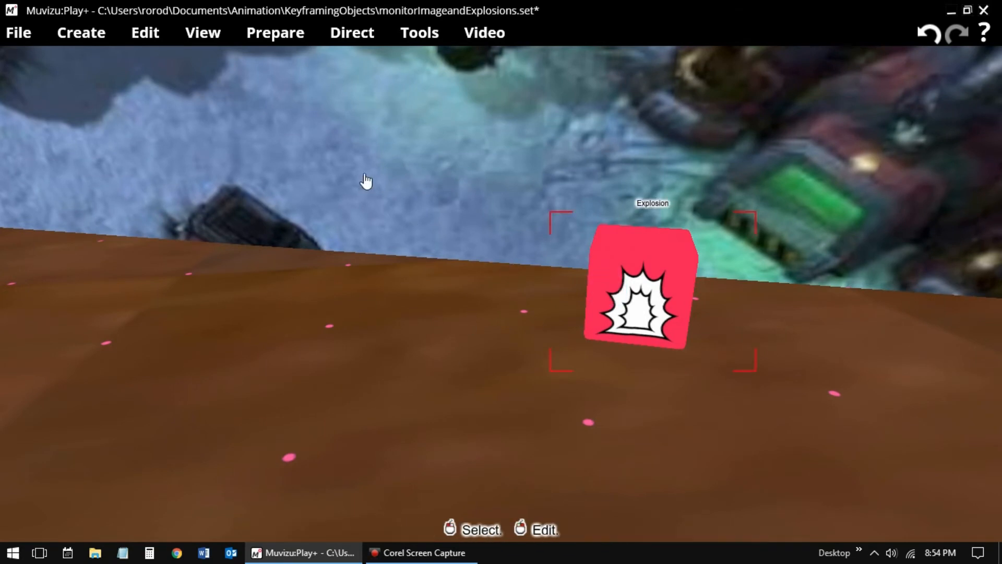
- Open the selected explosion's prepare object properties and review which tracks can be key framed
click(268, 39)
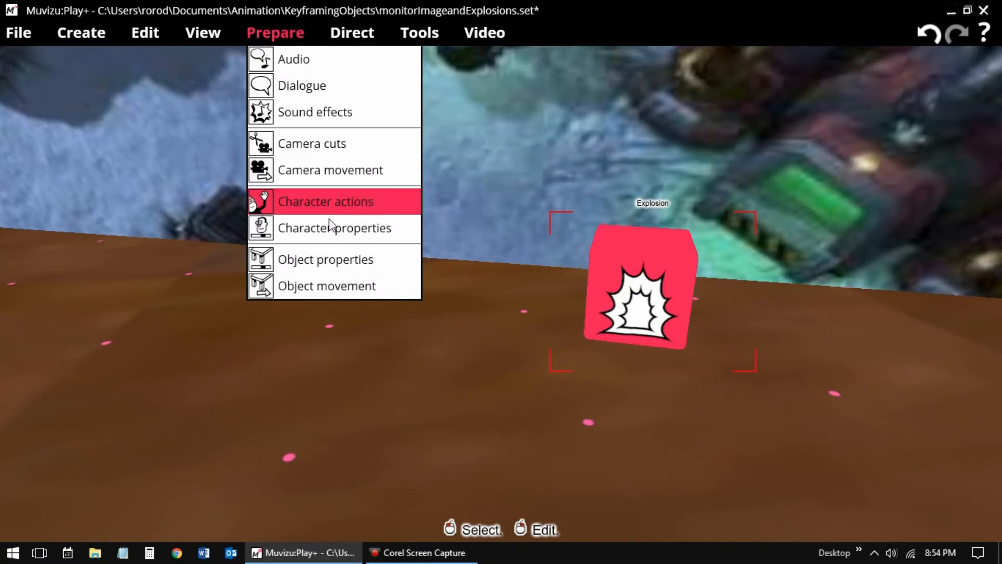
click(331, 259)
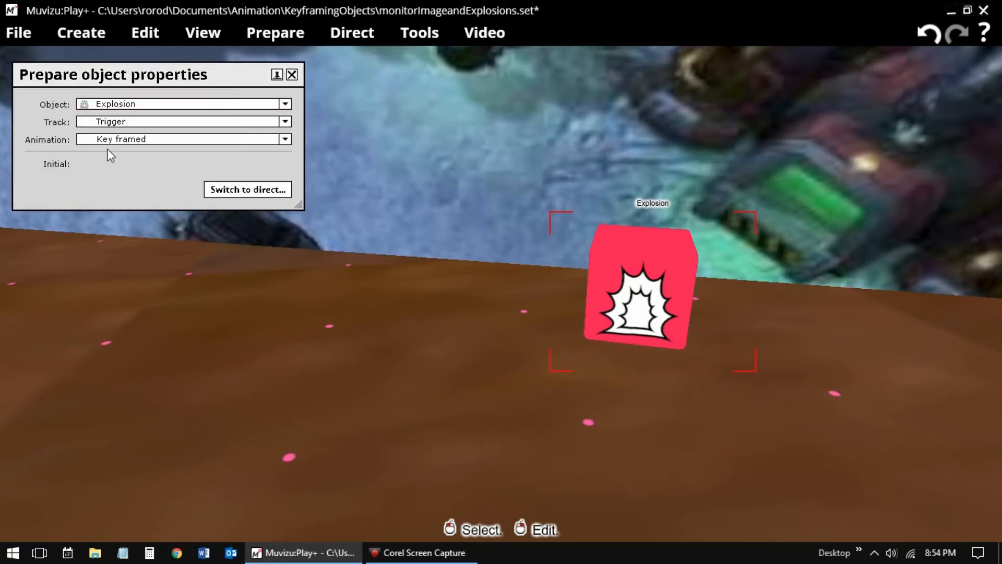
click(286, 125)
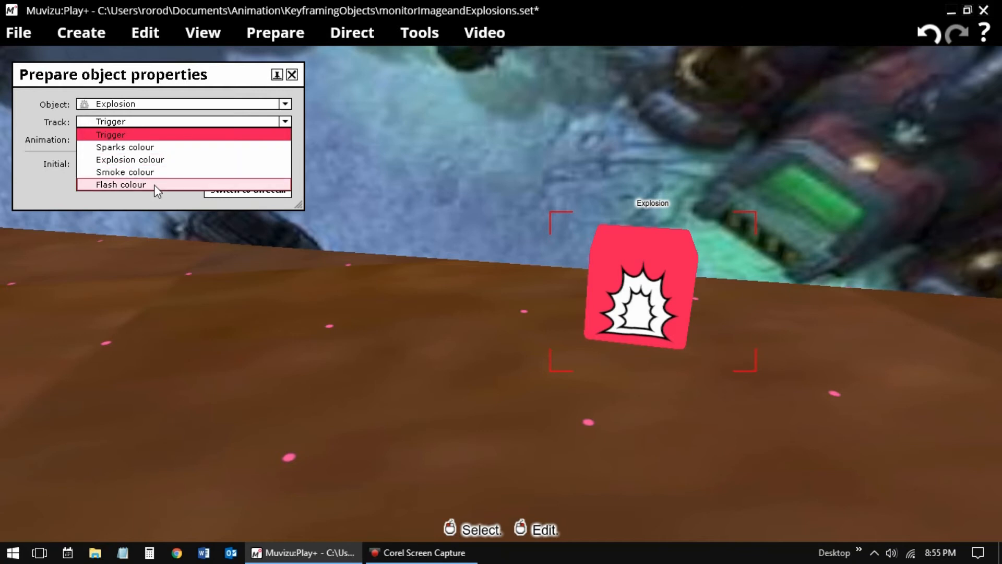
click(32, 166)
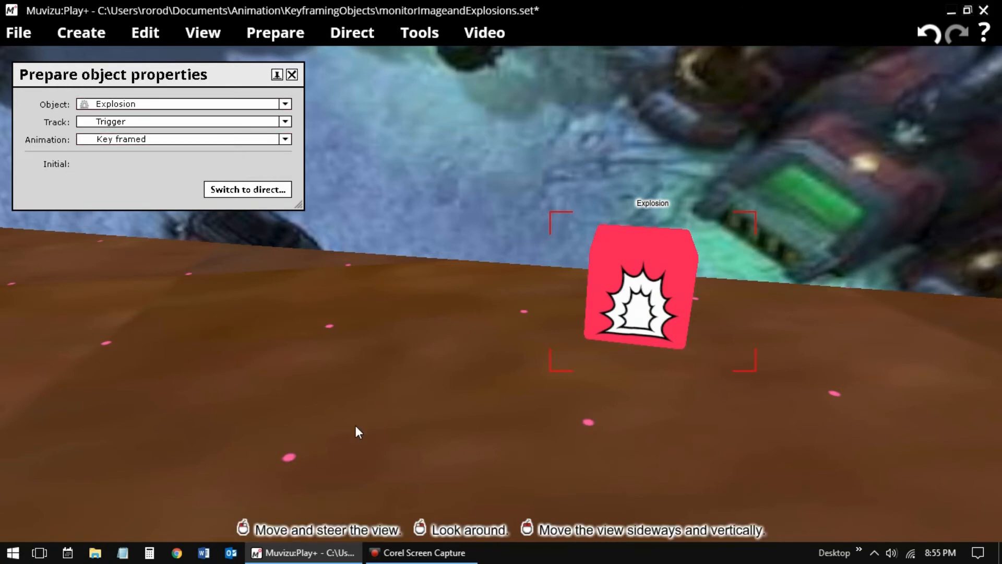
- Switch to the explosion's direct object properties and check its available tracks
right_drag(406, 469, 353, 314)
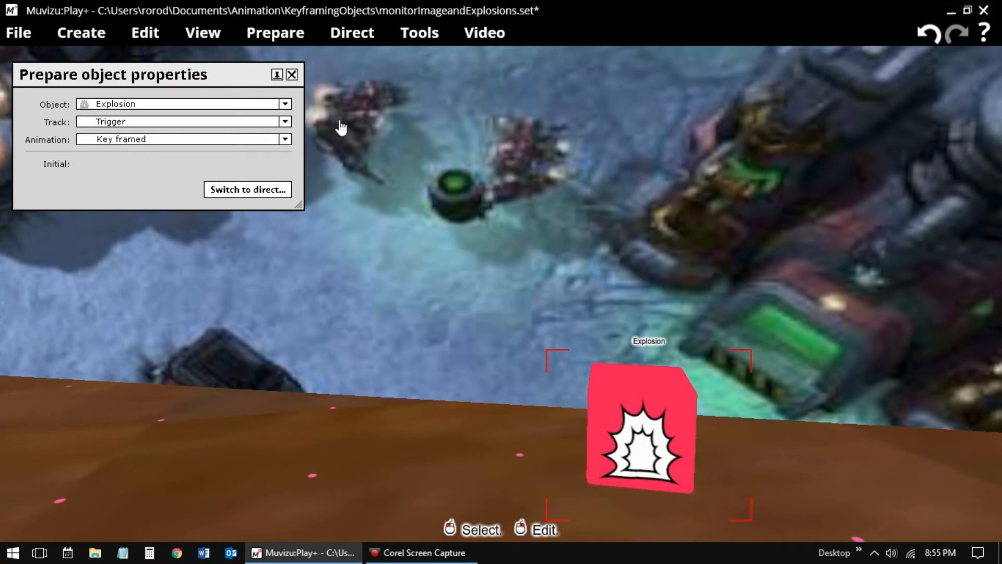
click(346, 35)
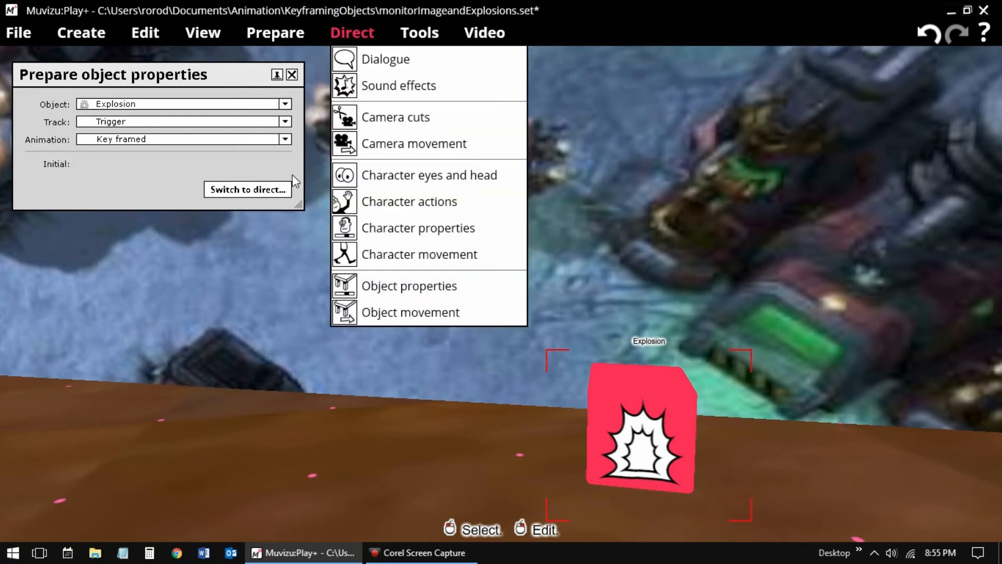
click(403, 282)
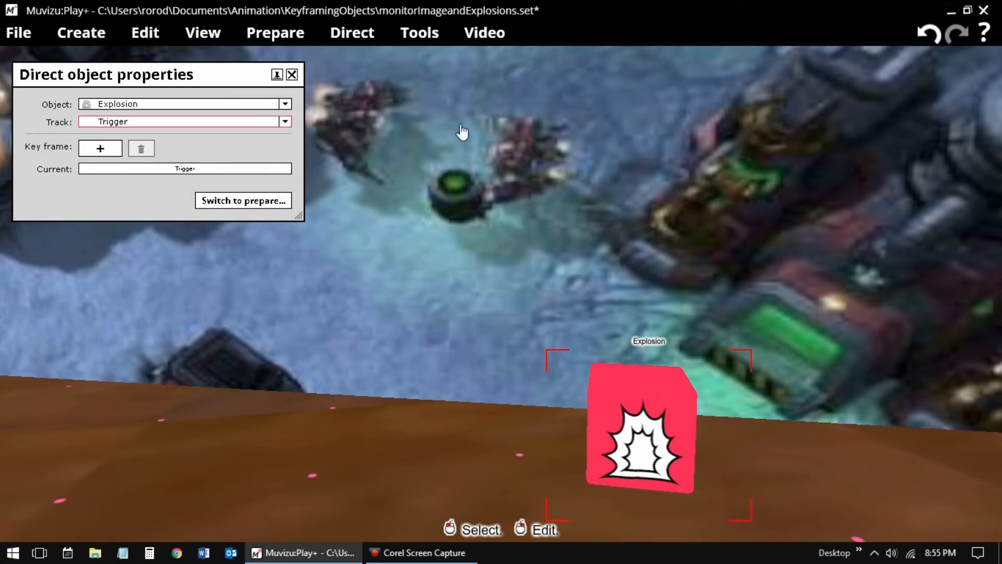
click(285, 122)
click(286, 124)
click(287, 123)
click(286, 123)
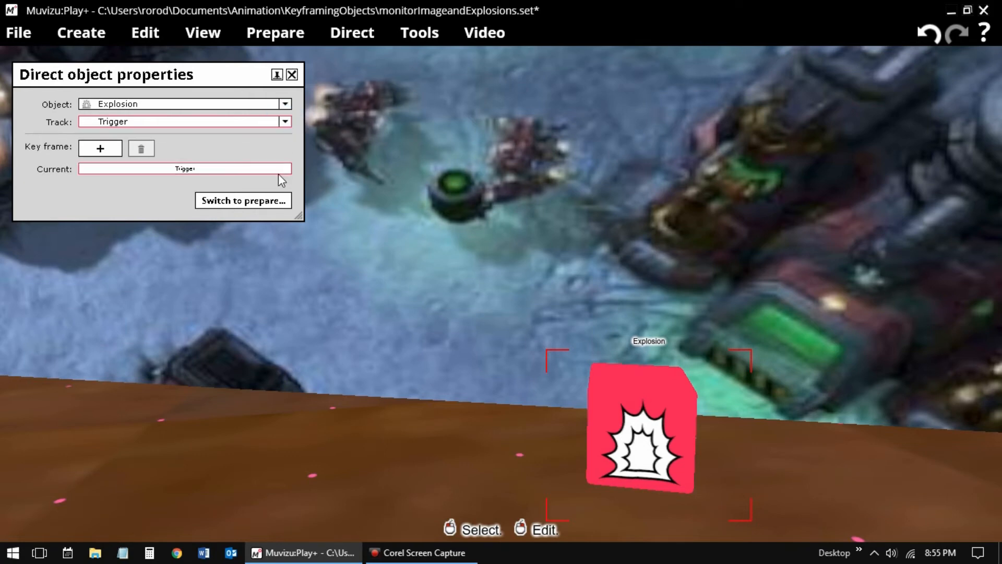
- Fire the explosion's current Trigger and close its direct object properties
click(278, 172)
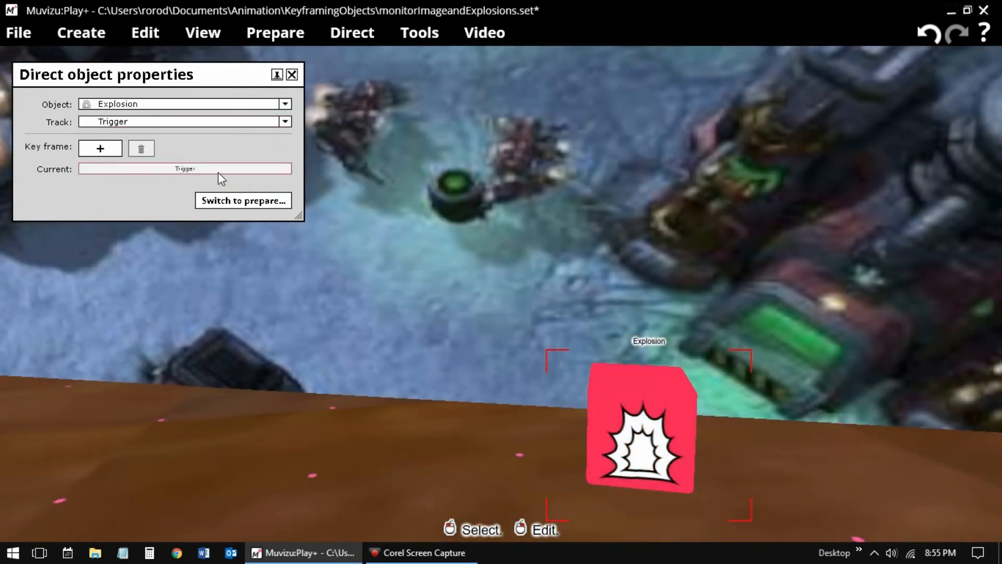
click(194, 168)
click(293, 75)
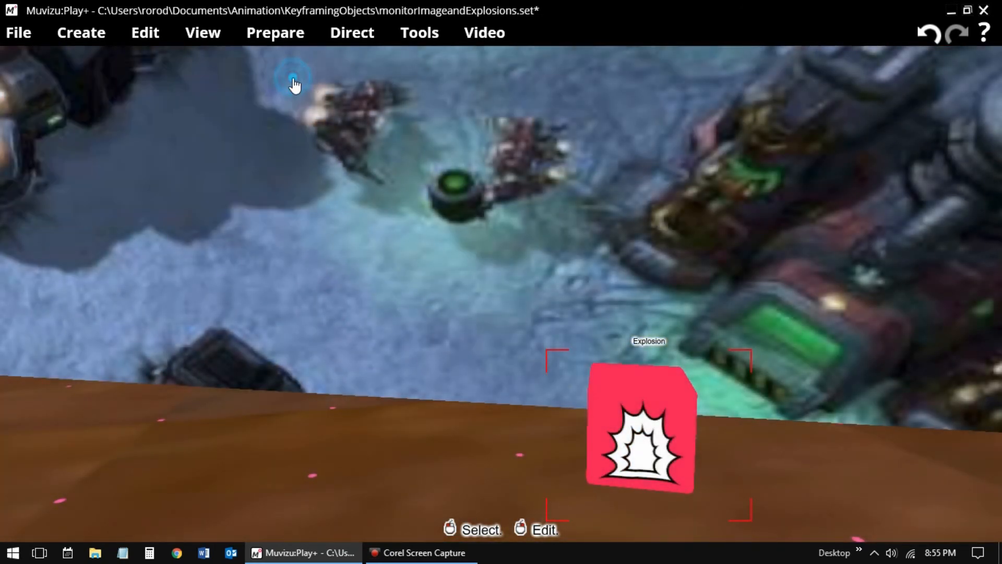
- Select the explosion beside the character's black pedestal, open it for editing, and expand its Scale settings
right_drag(414, 486, 687, 459)
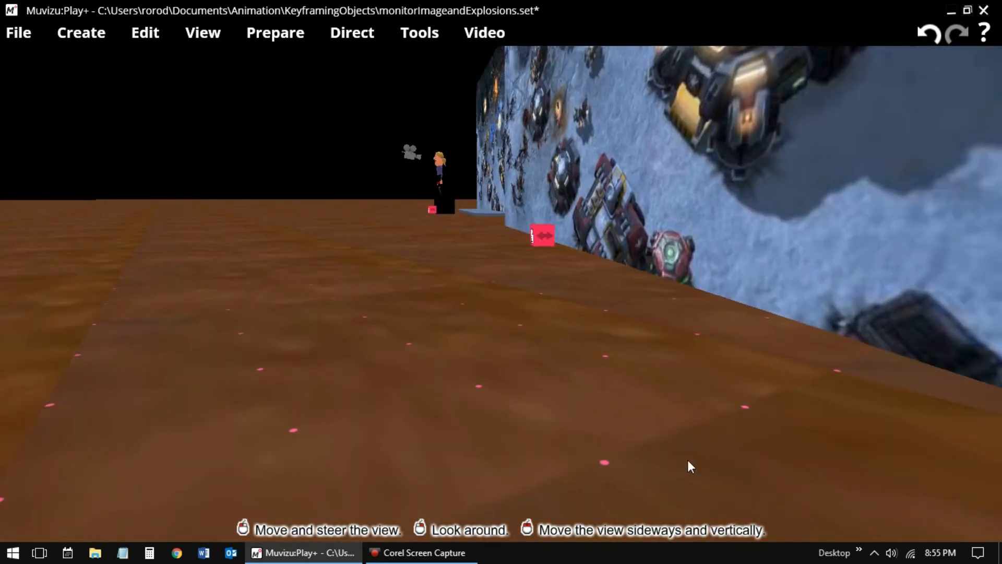
mouse_move(538, 460)
mouse_down()
mouse_move(634, 509)
mouse_move(590, 543)
mouse_up()
right_drag(931, 486, 892, 548)
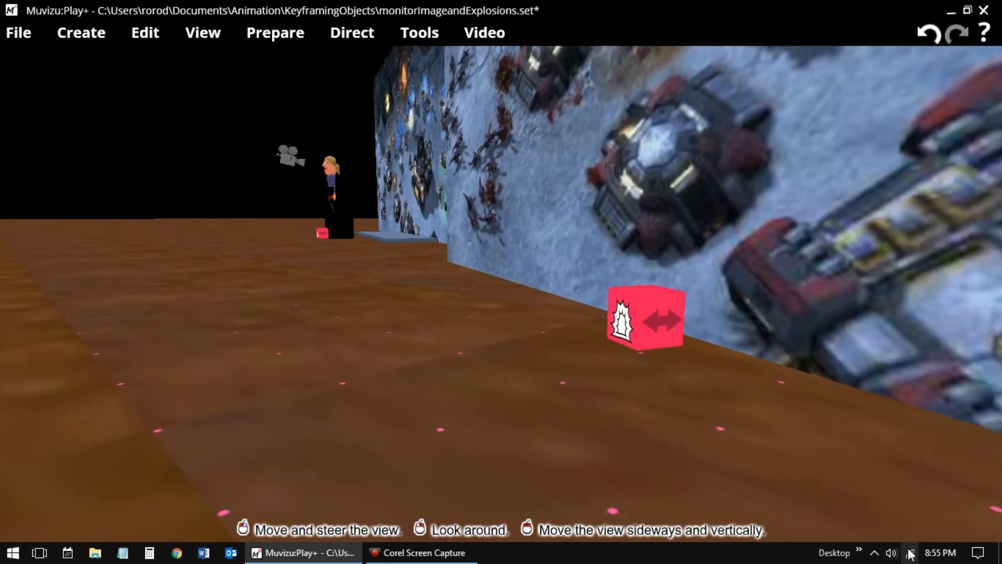
right_drag(595, 455, 512, 462)
mouse_move(595, 456)
mouse_down()
mouse_move(566, 387)
mouse_move(563, 302)
mouse_move(585, 453)
mouse_up()
right_drag(333, 487, 501, 516)
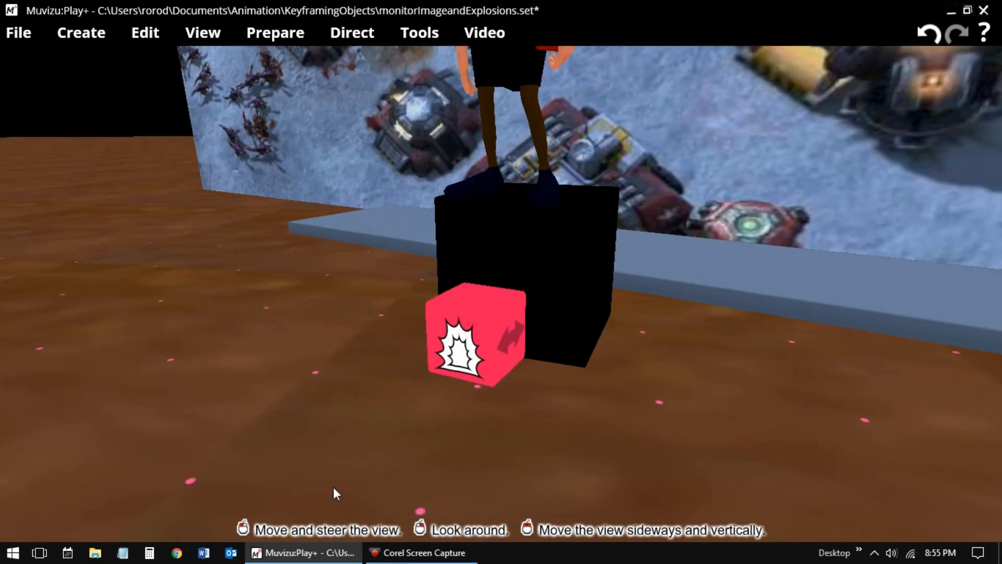
click(486, 348)
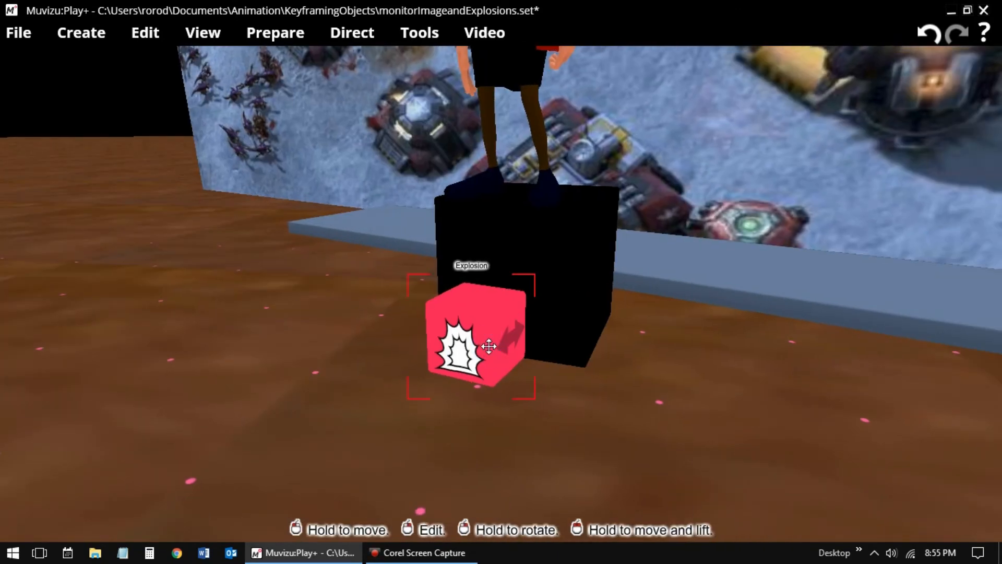
right_click(490, 346)
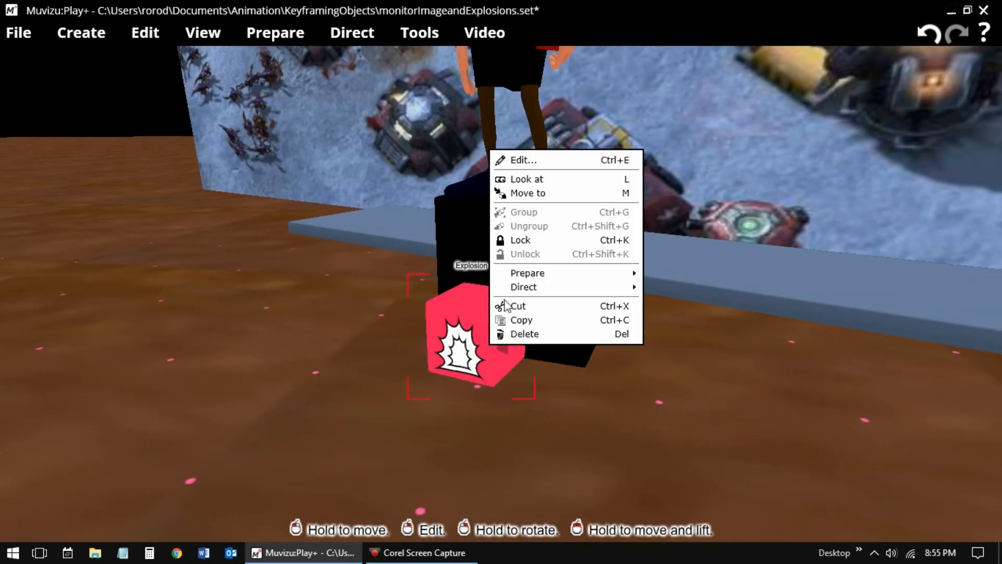
click(522, 159)
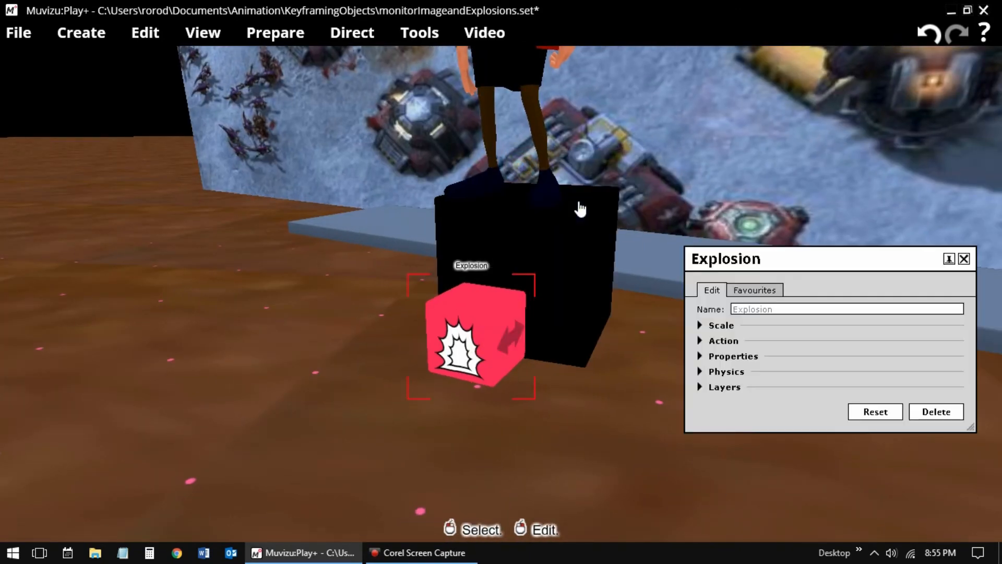
click(736, 326)
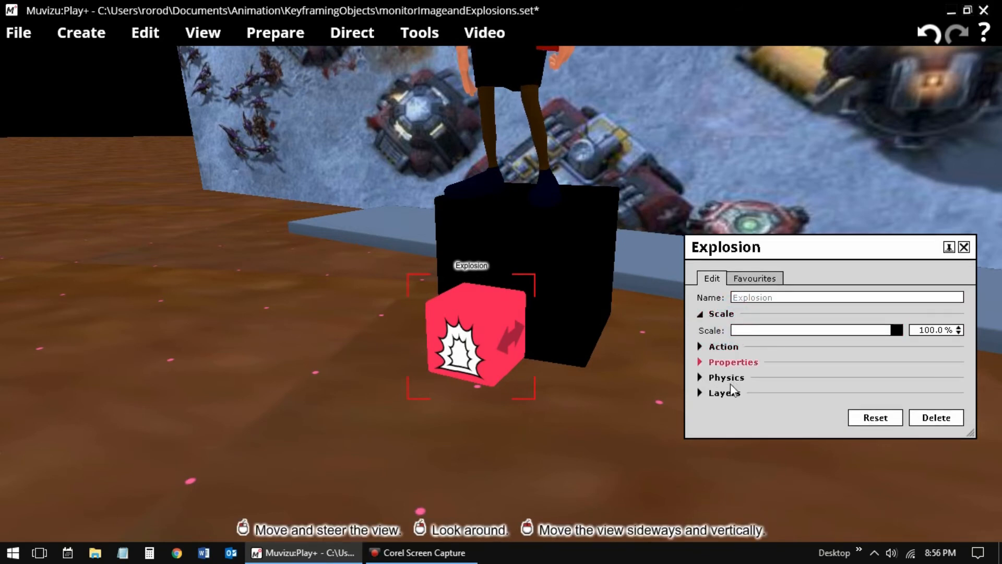
- Close the explosion's edit settings, review its key-framed Trigger track in the prepare object properties, and close them
click(965, 247)
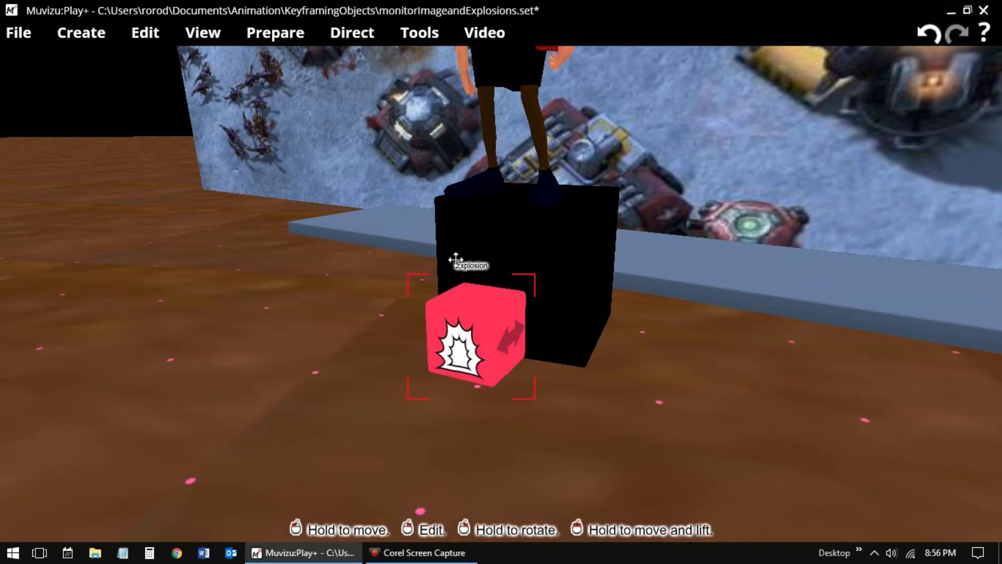
click(275, 35)
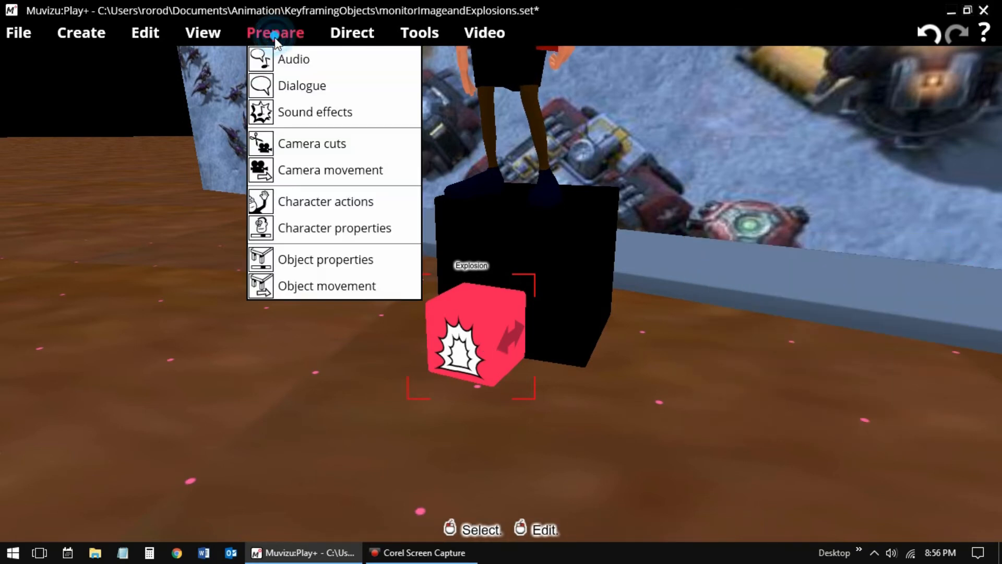
click(303, 260)
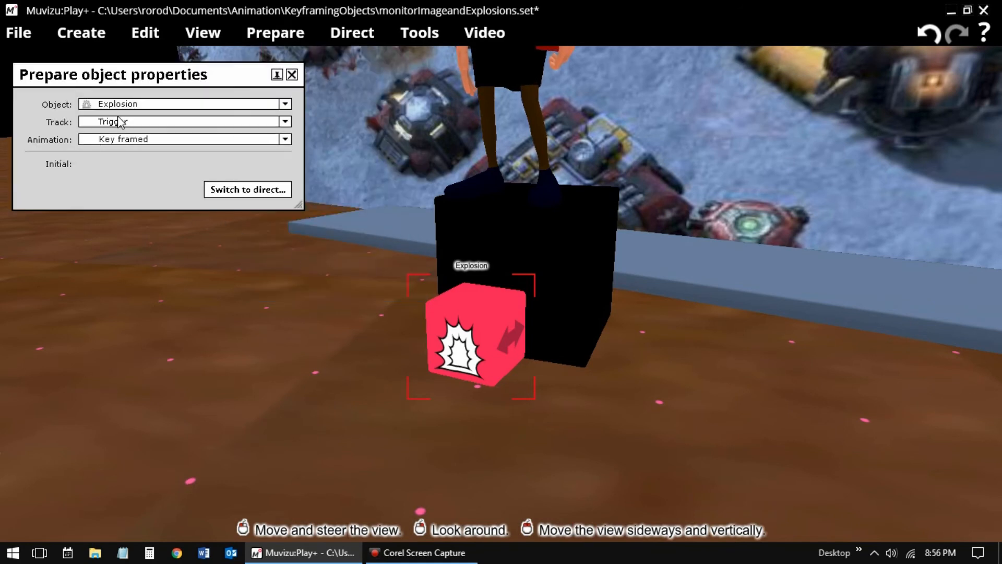
click(292, 75)
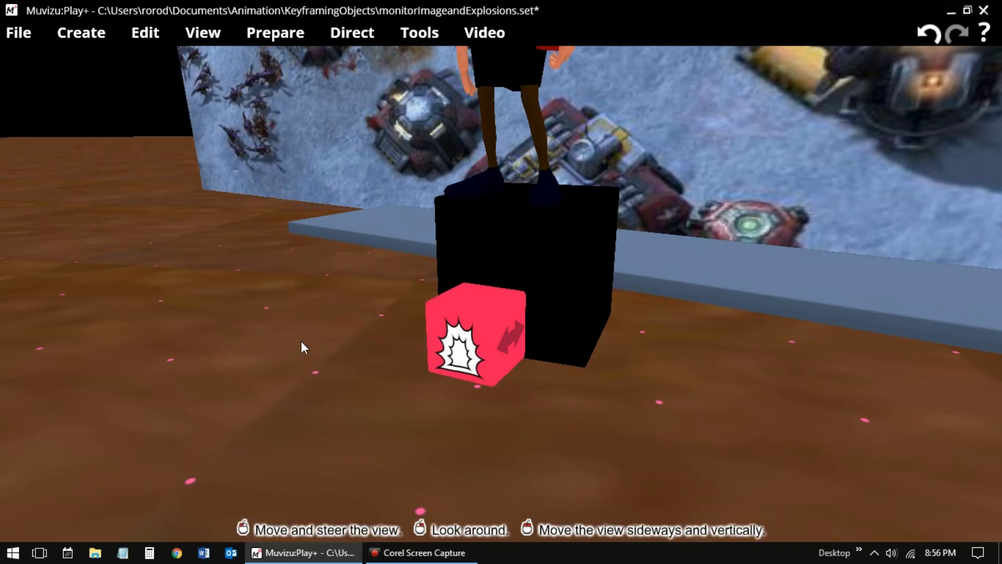
- Move the view away from the explosion to the computer desk with the seated character and monitor
right_drag(301, 342, 57, 334)
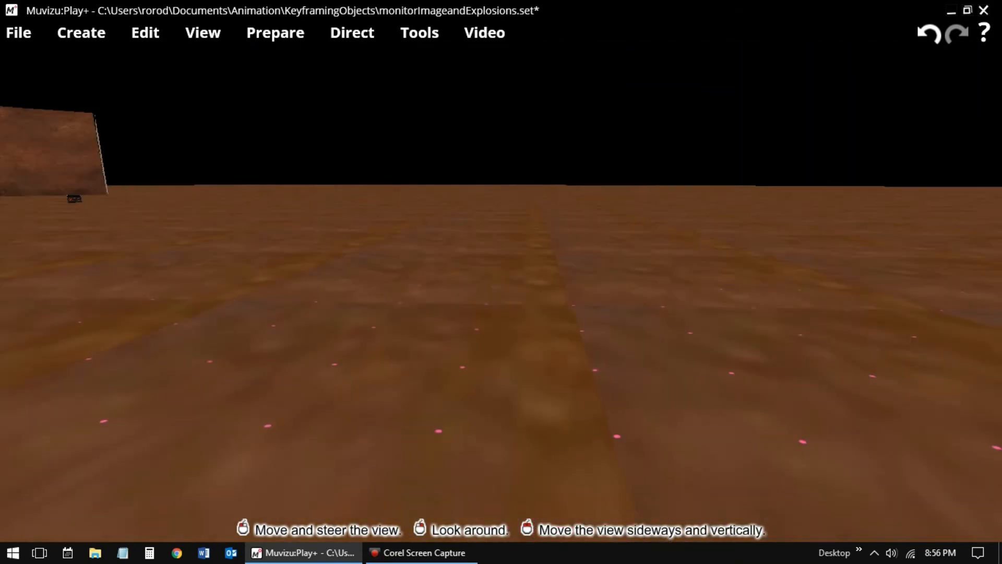
right_drag(313, 305, 307, 312)
right_drag(549, 368, 513, 373)
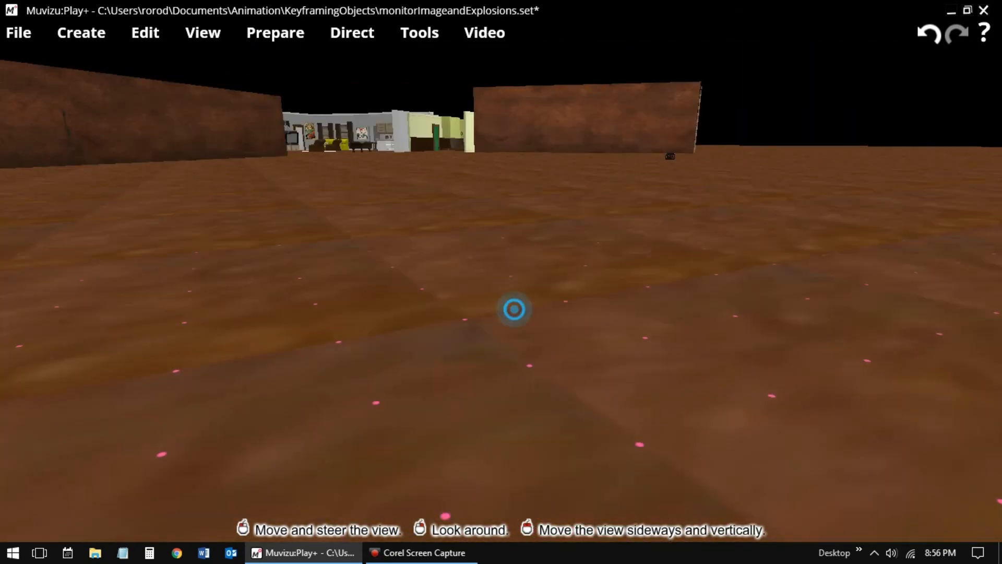
drag(514, 309, 524, 271)
drag(501, 282, 326, 340)
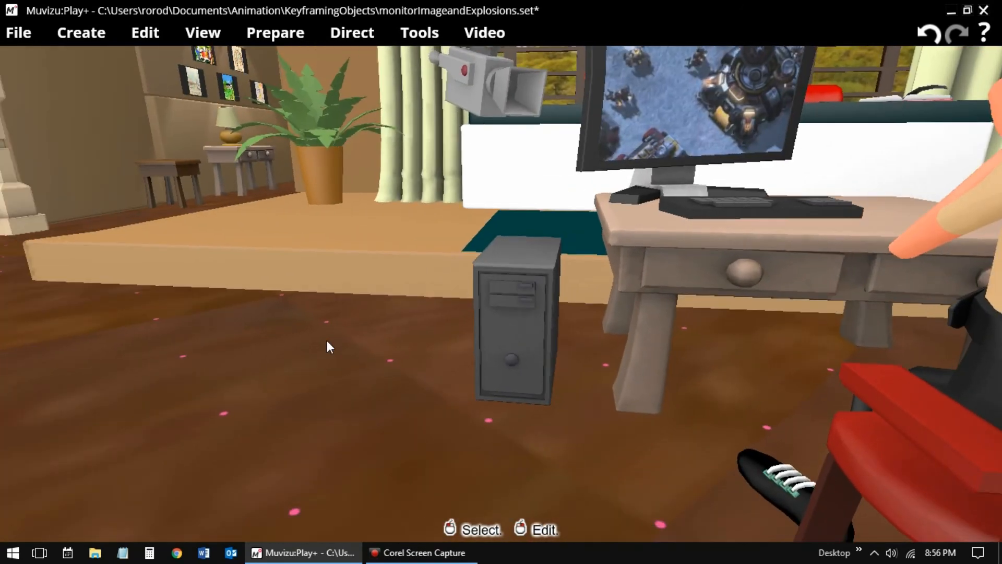
right_drag(327, 340, 275, 360)
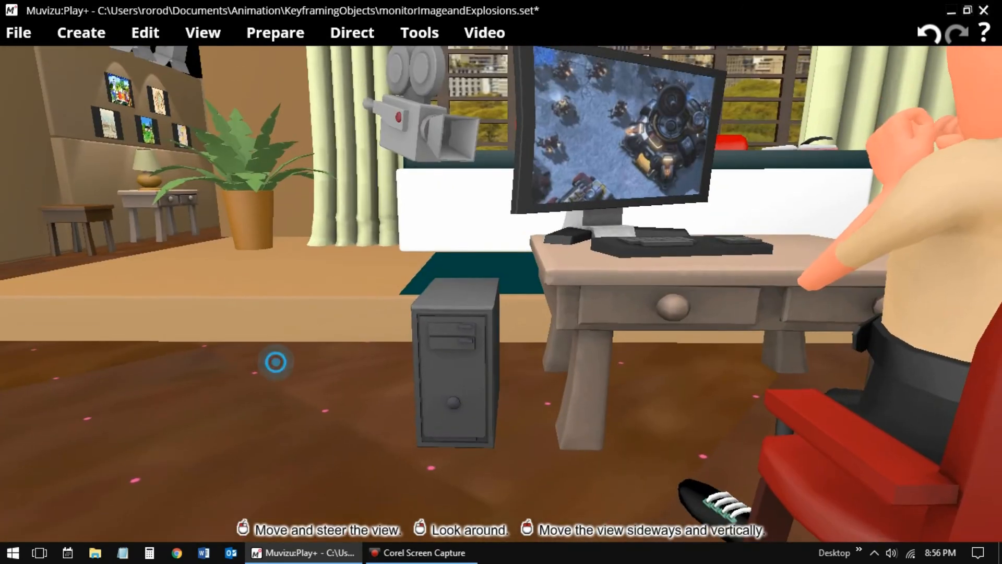
mouse_move(275, 360)
mouse_down()
mouse_move(297, 434)
mouse_move(345, 433)
mouse_move(270, 366)
mouse_up()
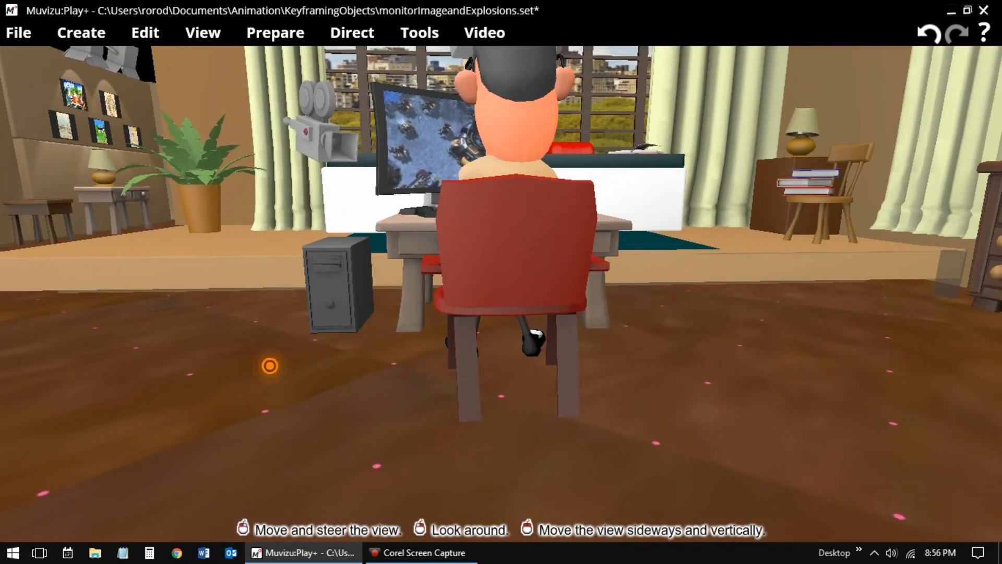
mouse_move(269, 365)
right_down()
mouse_move(209, 365)
mouse_move(264, 366)
right_up()
- Open the timeline, place it below the computer desk so the monitor stays in view, and play the animation
click(420, 34)
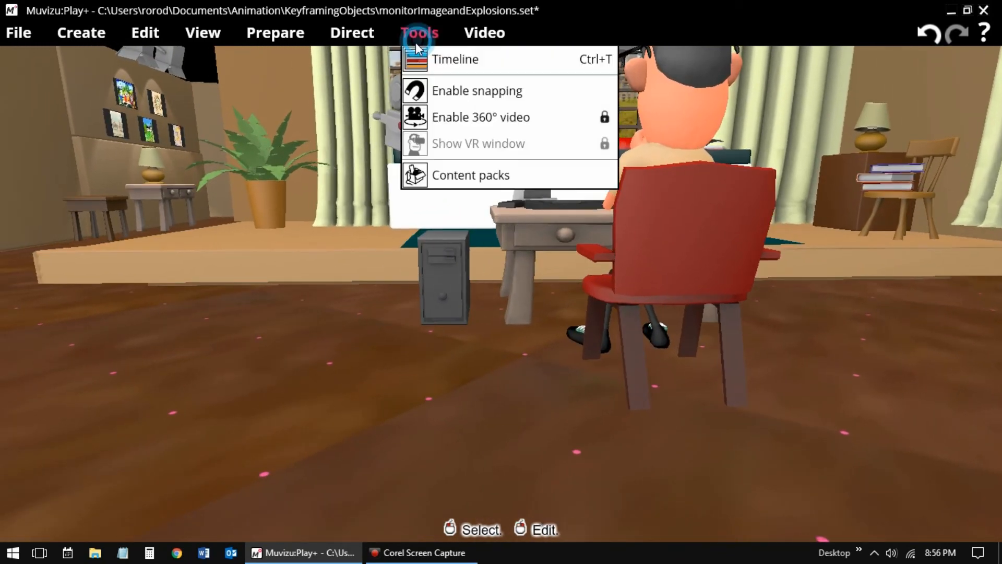
click(418, 59)
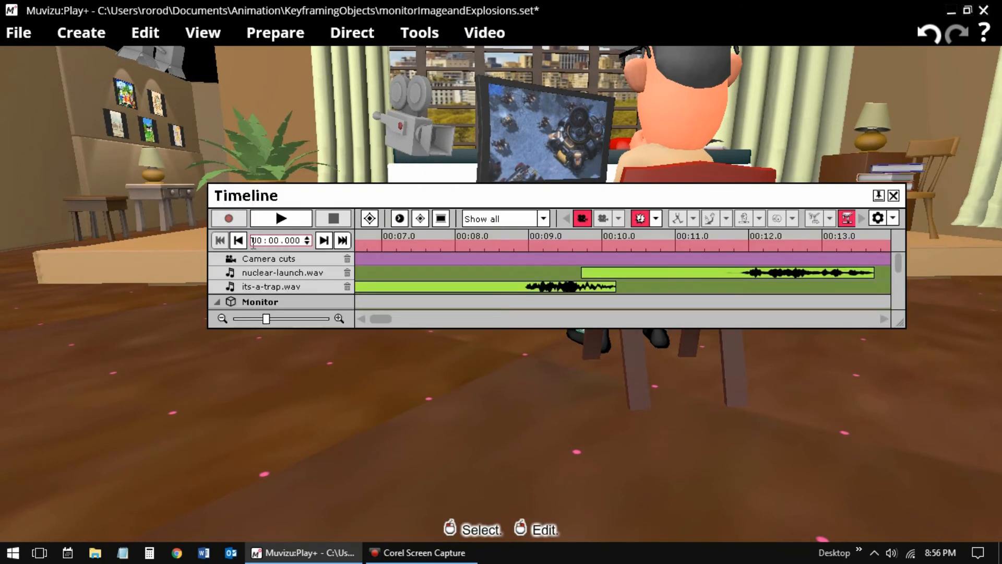
click(369, 218)
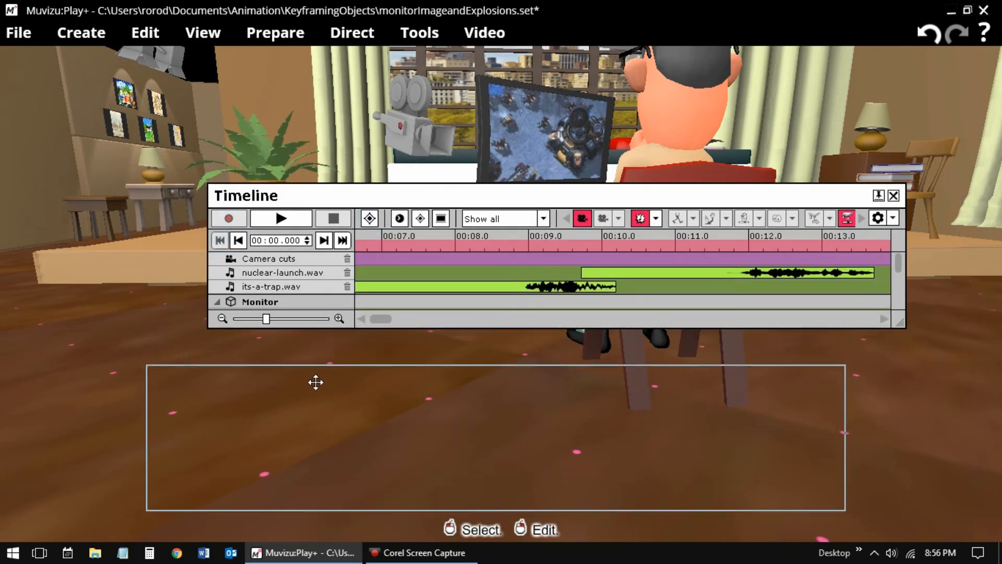
mouse_move(316, 383)
mouse_down()
mouse_move(324, 360)
mouse_move(314, 373)
mouse_up()
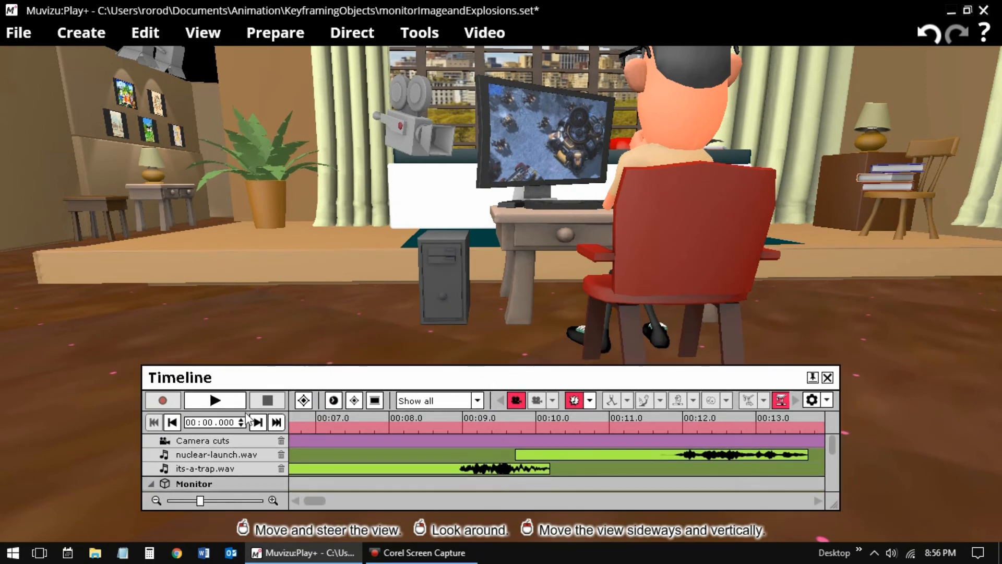
click(206, 404)
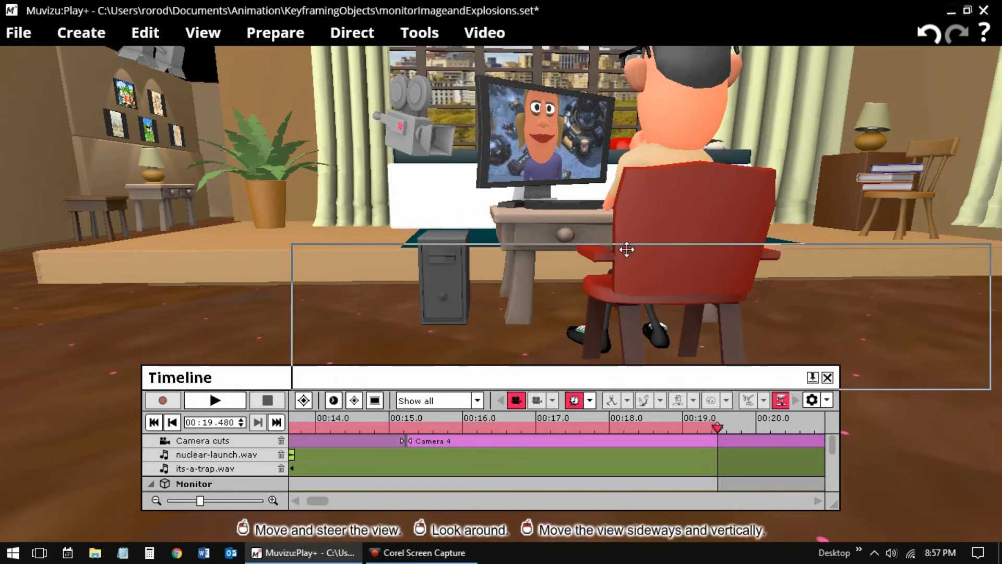
- Enlarge and reposition the timeline to show the Monitor track and all three Explosion tracks
drag(427, 401, 470, 244)
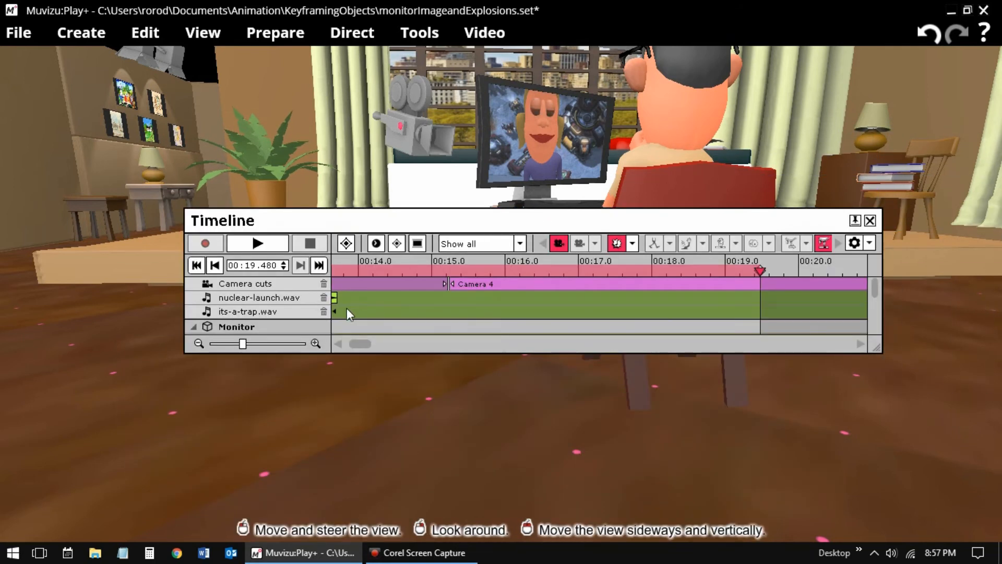
drag(879, 349, 947, 492)
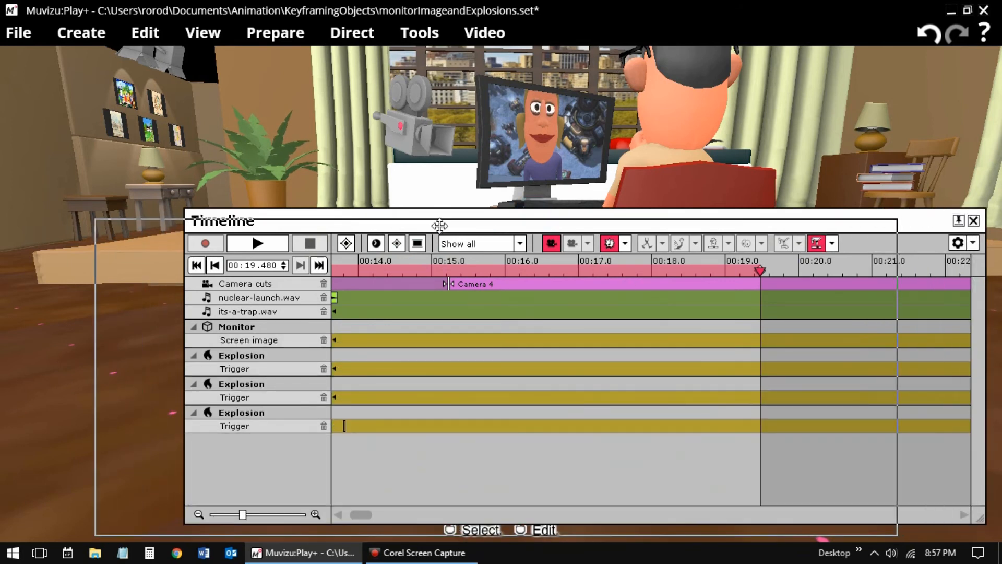
drag(534, 216, 415, 227)
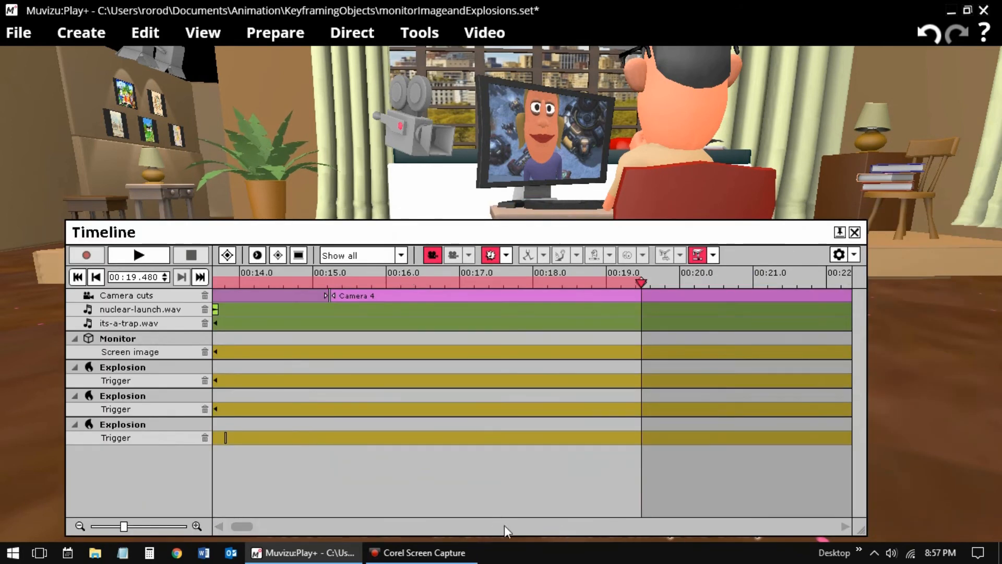
- Scrub past the Trigger keyframes of the first two explosions between about 3.7 and 7.5 seconds
drag(244, 524, 238, 524)
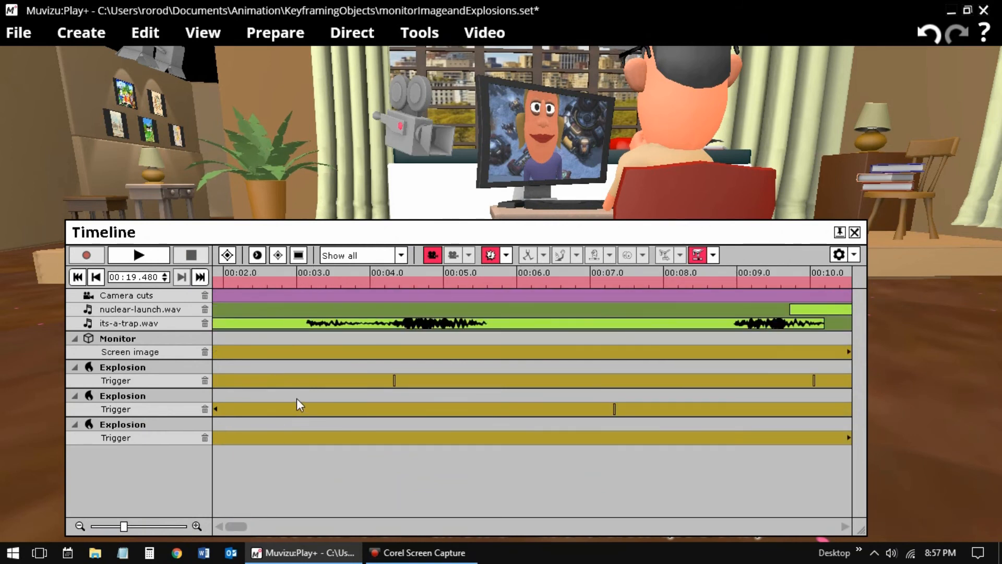
click(349, 380)
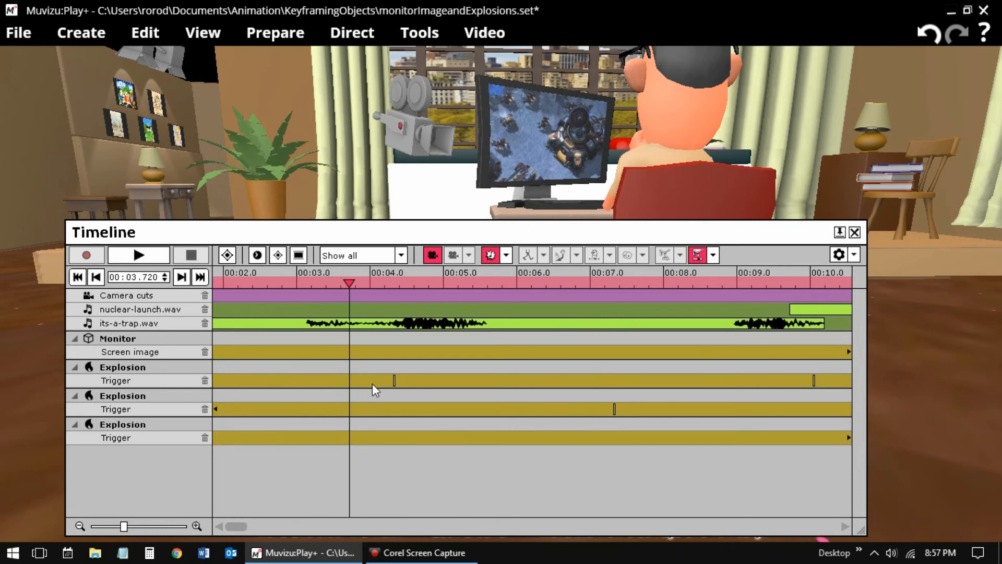
click(409, 380)
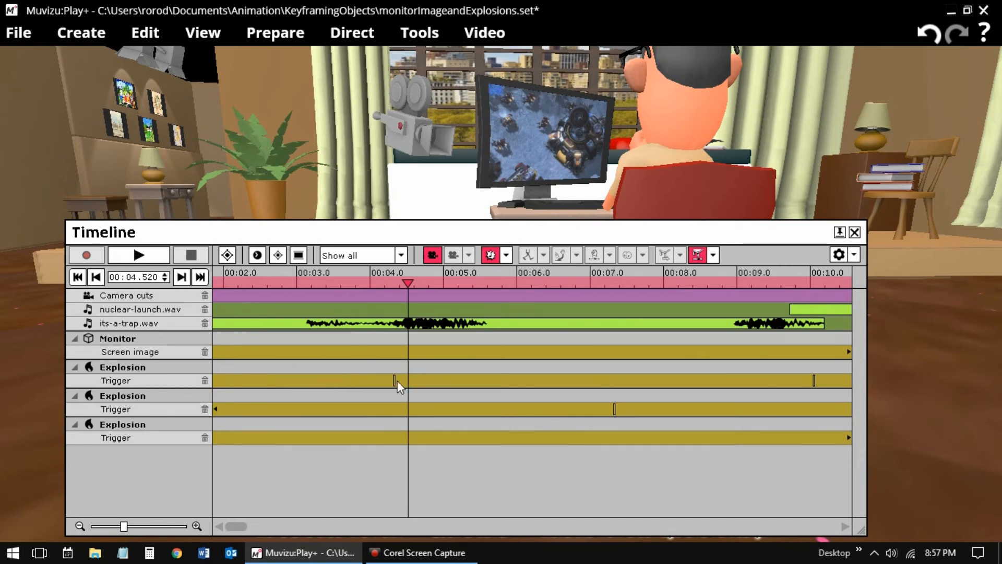
click(380, 381)
click(409, 380)
click(631, 409)
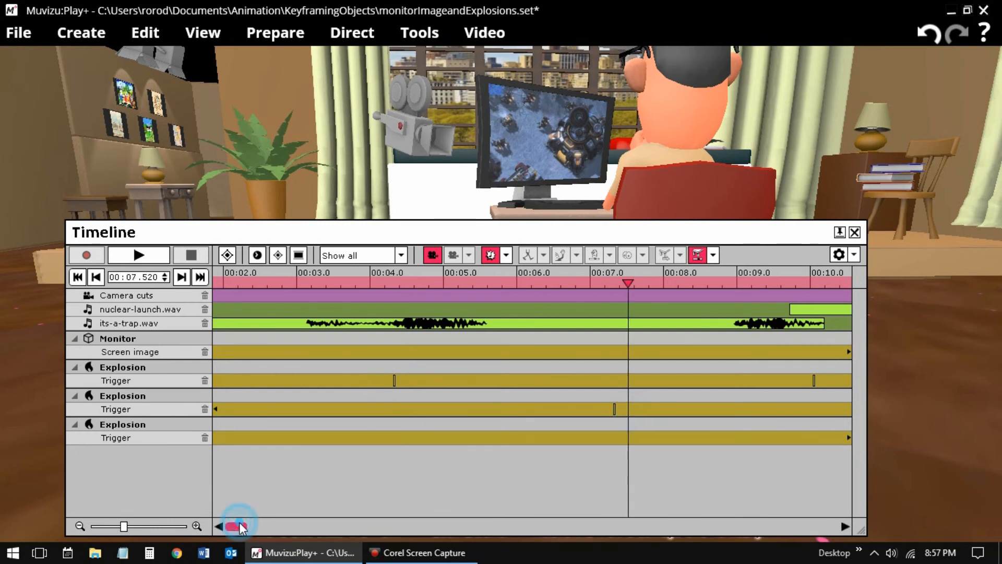
- Scrub back and forth across the monitor's Screen image keyframe near 11 seconds to compare the displayed images
drag(240, 524, 243, 525)
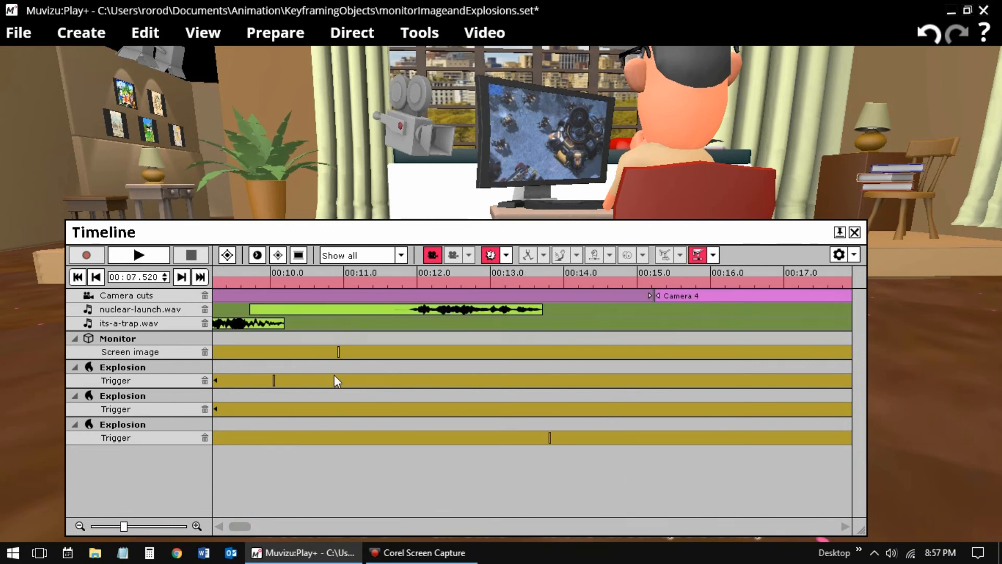
click(356, 355)
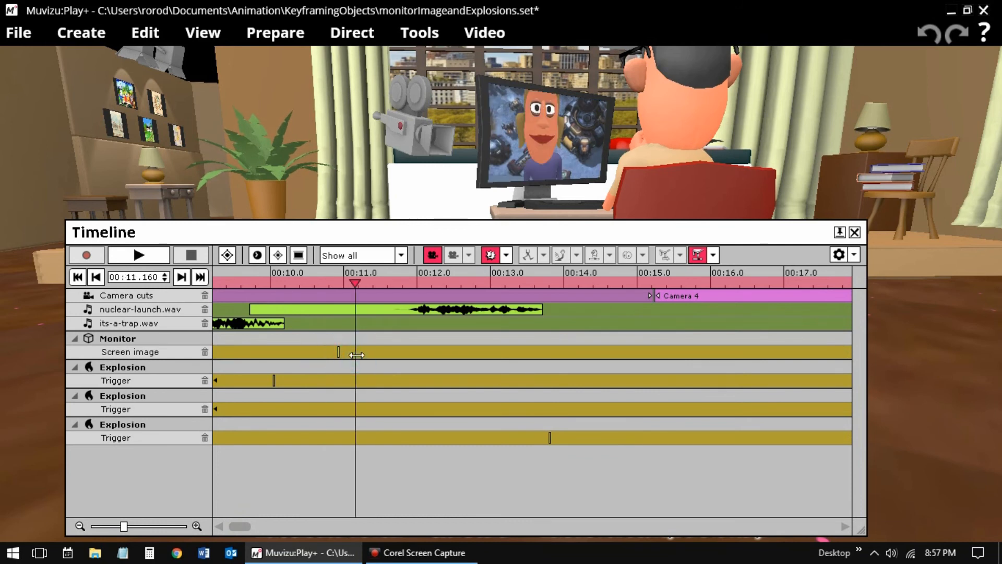
click(315, 355)
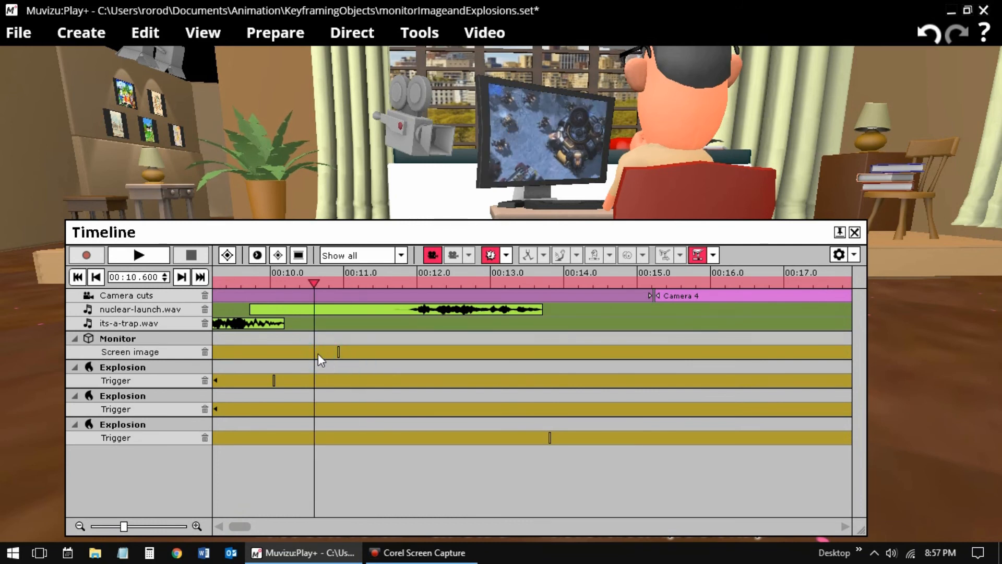
click(363, 353)
click(290, 349)
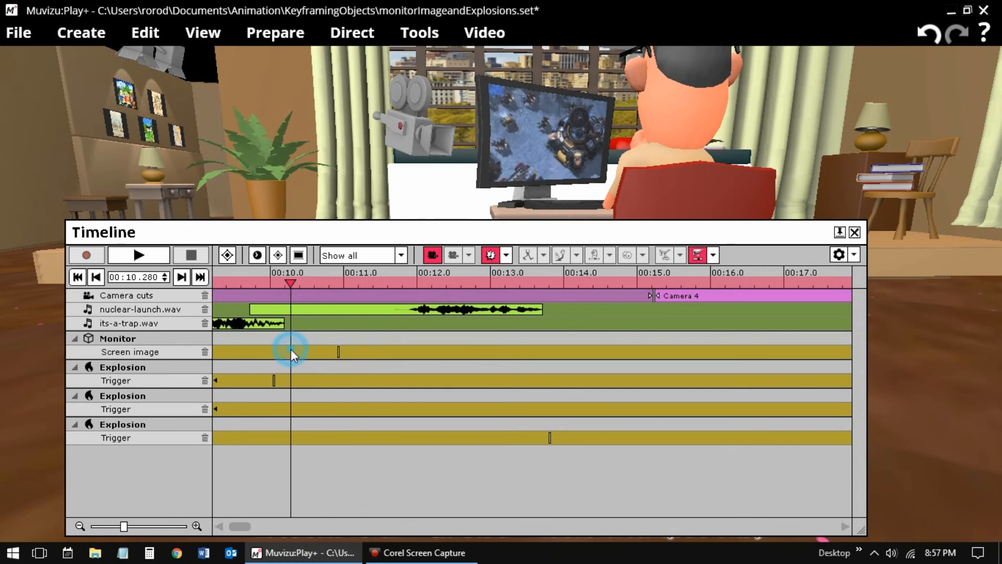
click(371, 355)
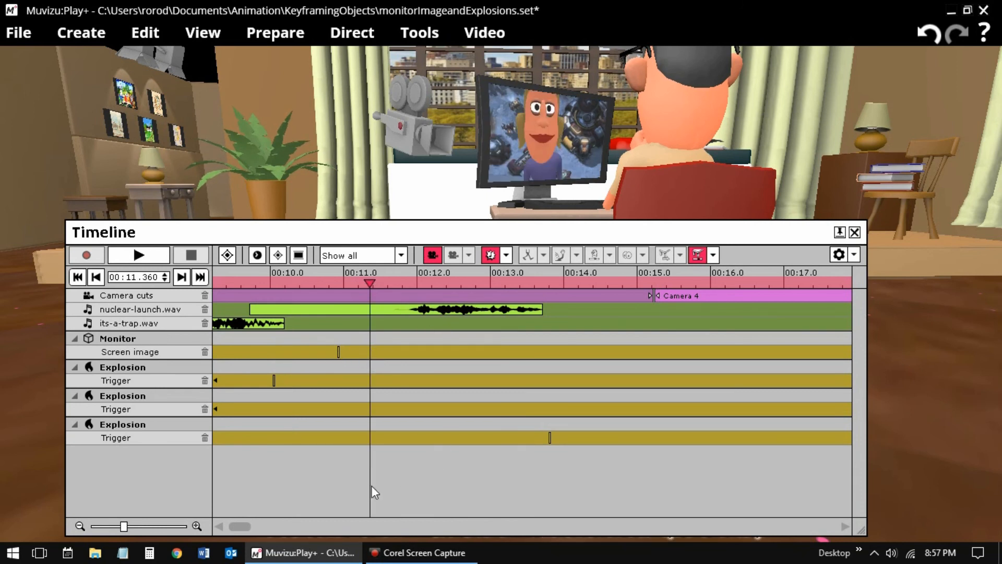
- Check the third explosion's Trigger keyframe, recheck the monitor's image change, and reduce the timeline's height
click(561, 437)
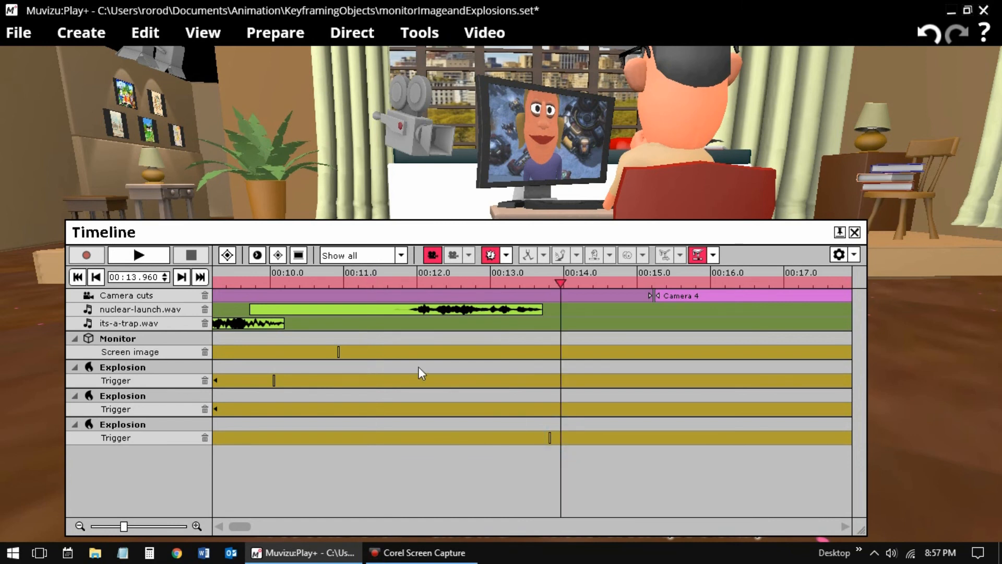
click(315, 355)
click(359, 358)
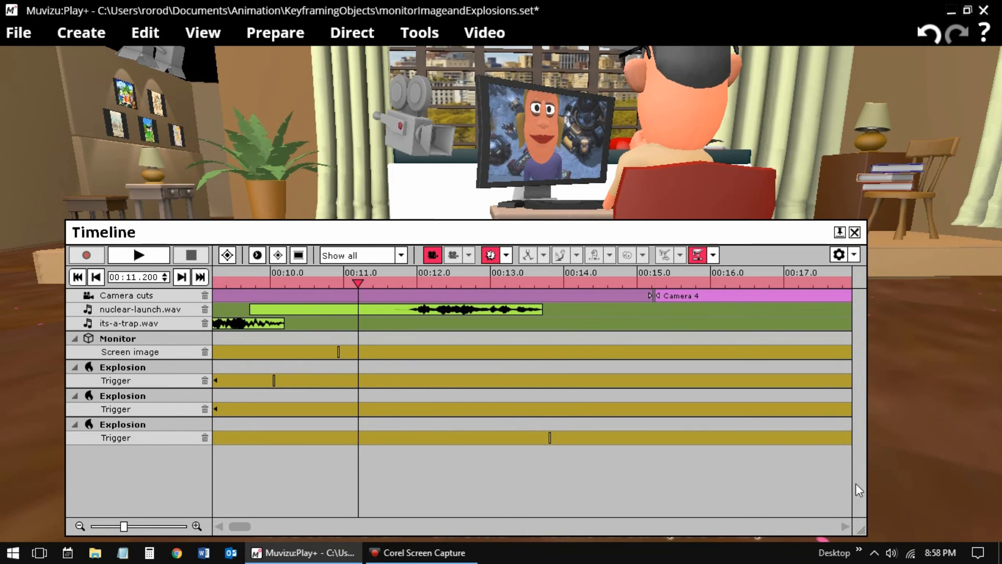
drag(860, 528, 914, 380)
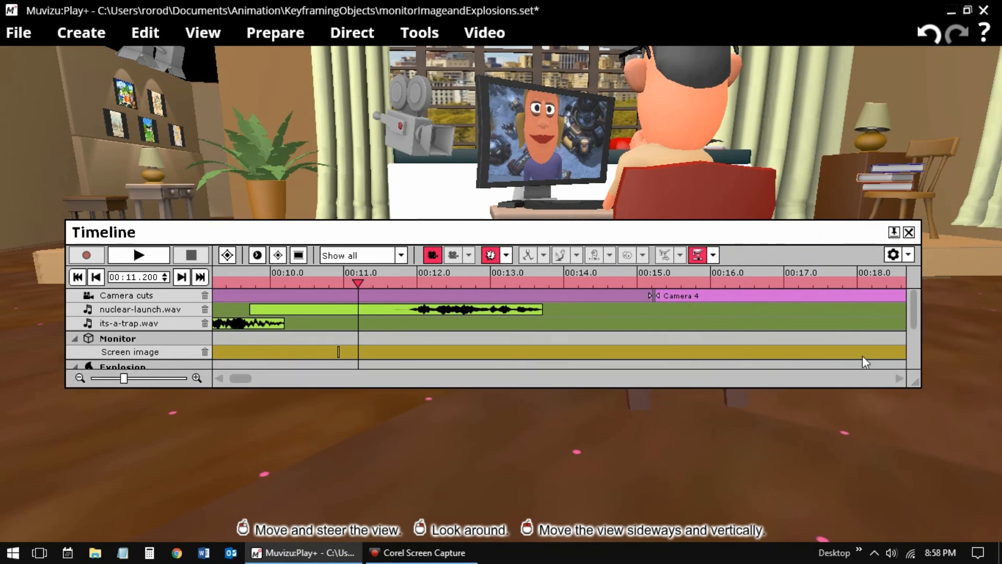